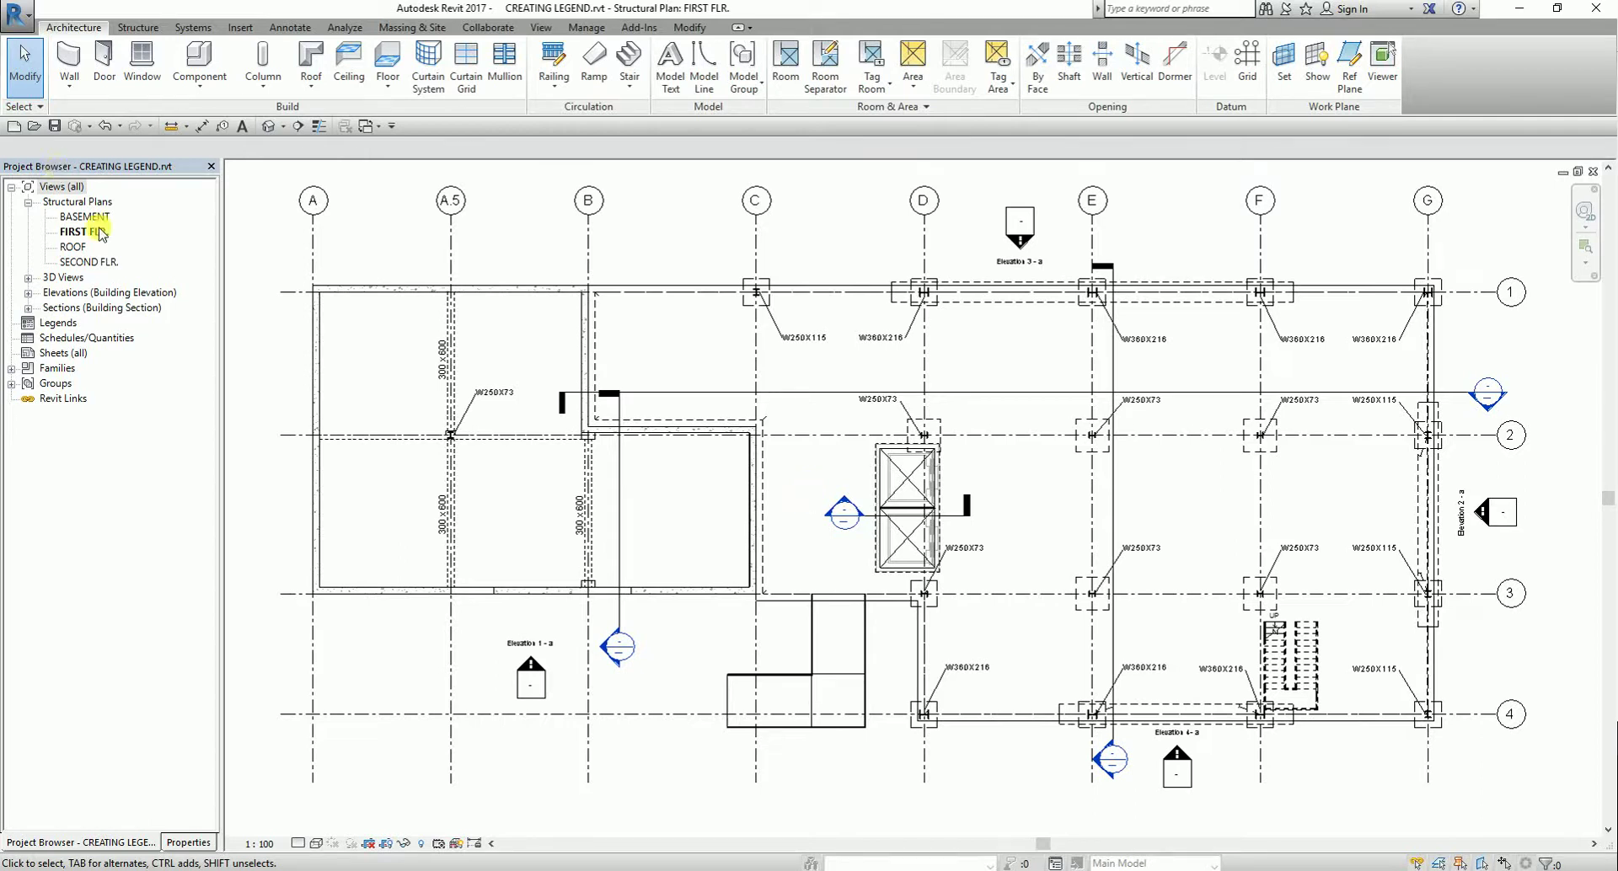
# Step: Create a new legend view named 2ND FLOOR NOTES at a scale of 1 : 50
pyautogui.rightClick(56, 325)
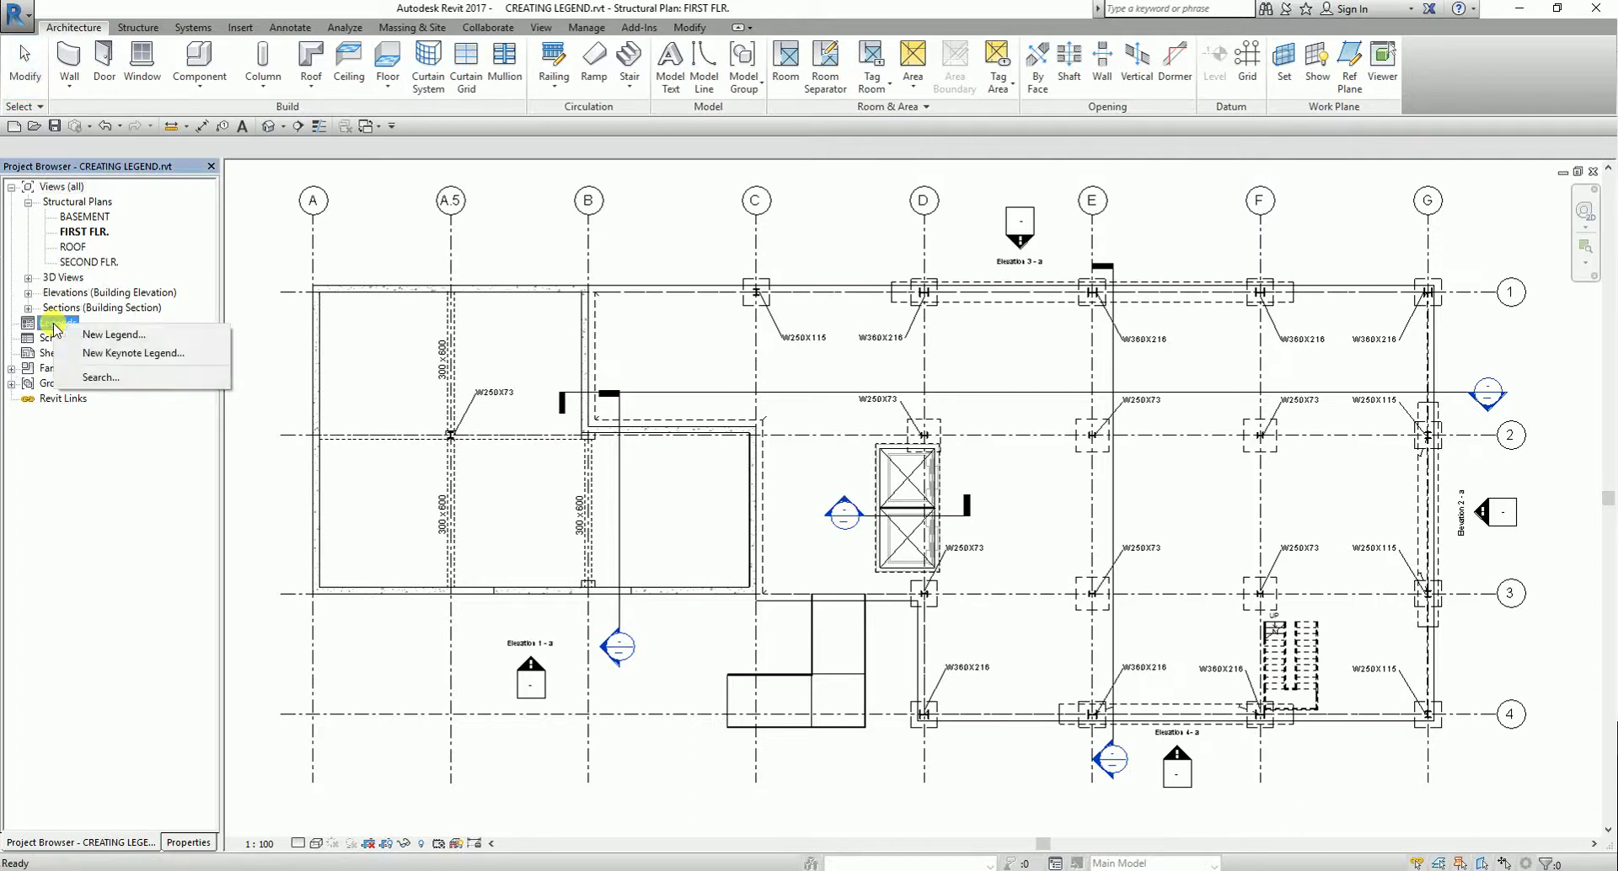
pyautogui.click(102, 336)
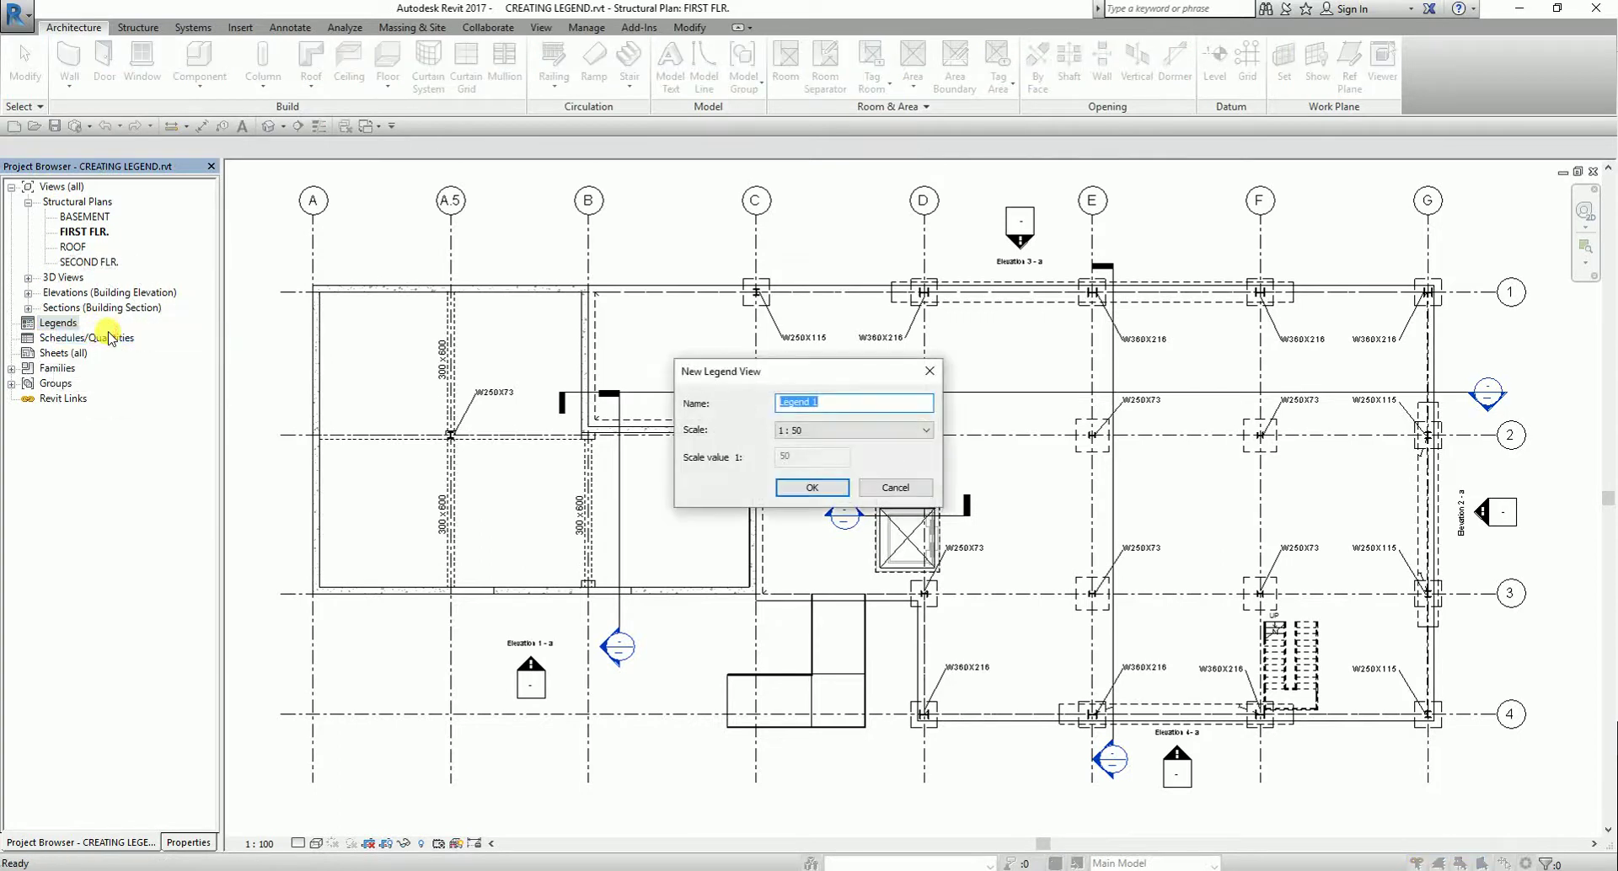
pyautogui.moveTo(829, 403); pyautogui.dragTo(747, 401)
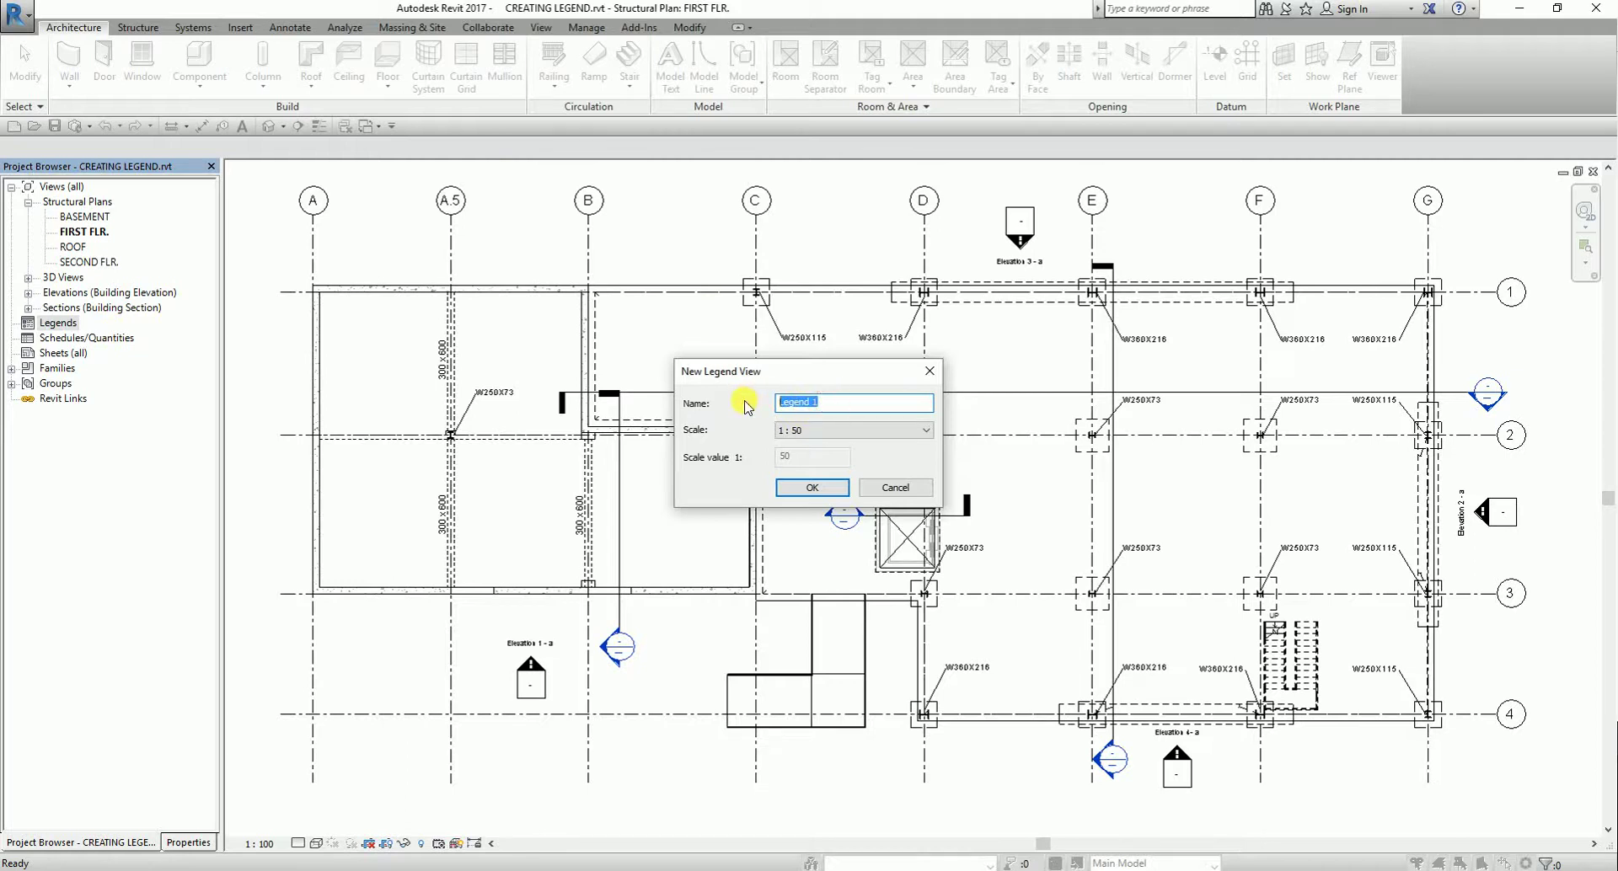
pyautogui.write('2nd')
pyautogui.press('capslock')
pyautogui.write('ND FLOOR NOTES')
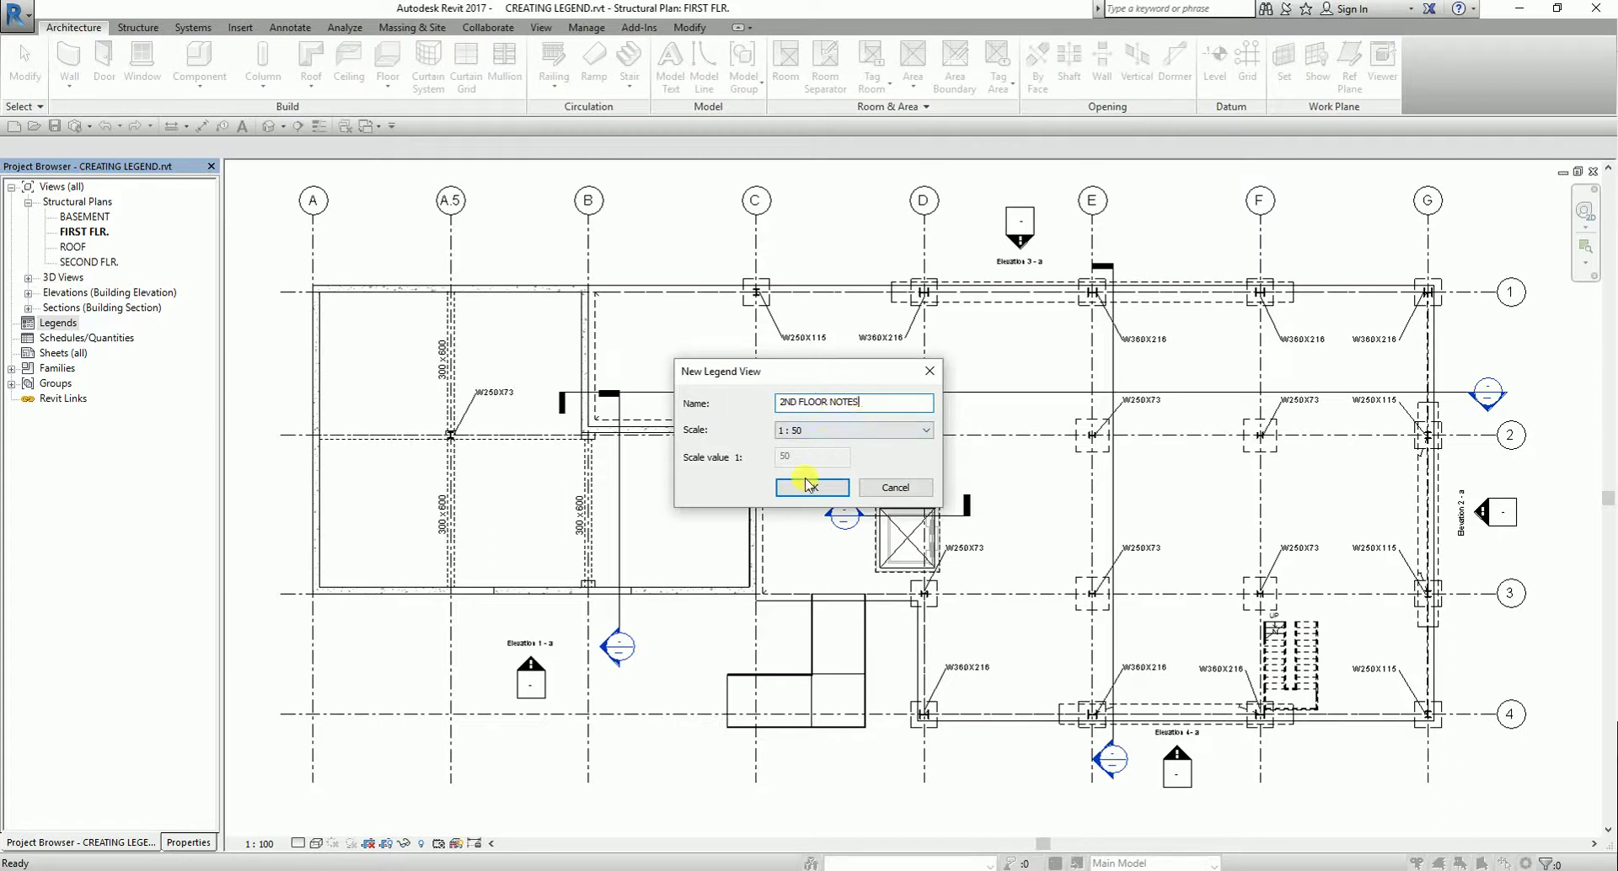
pyautogui.click(797, 431)
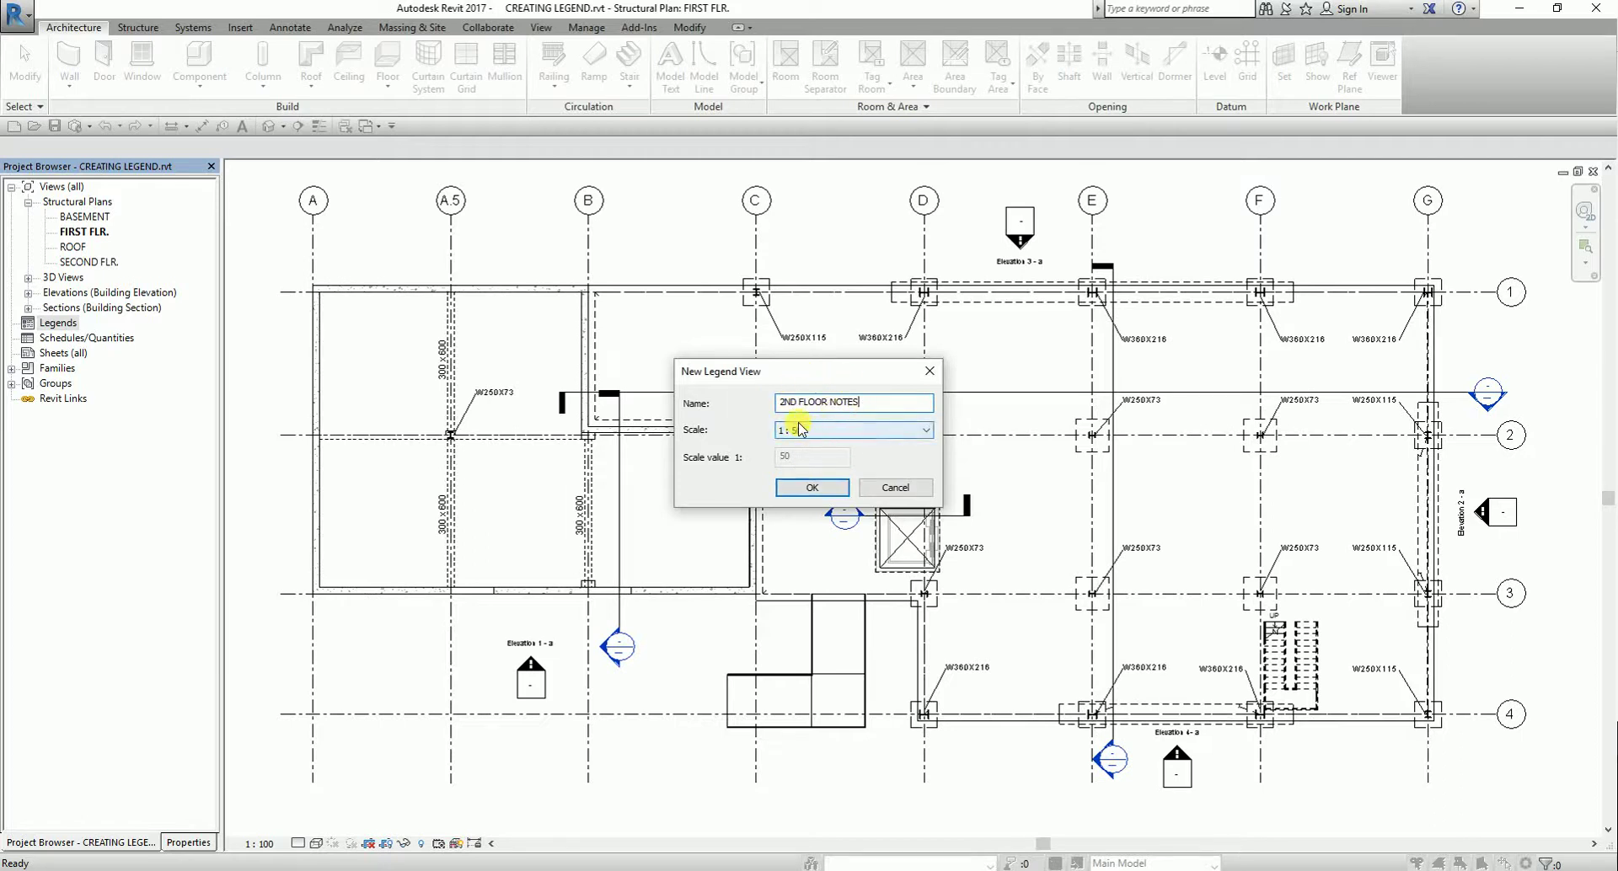
pyautogui.click(811, 486)
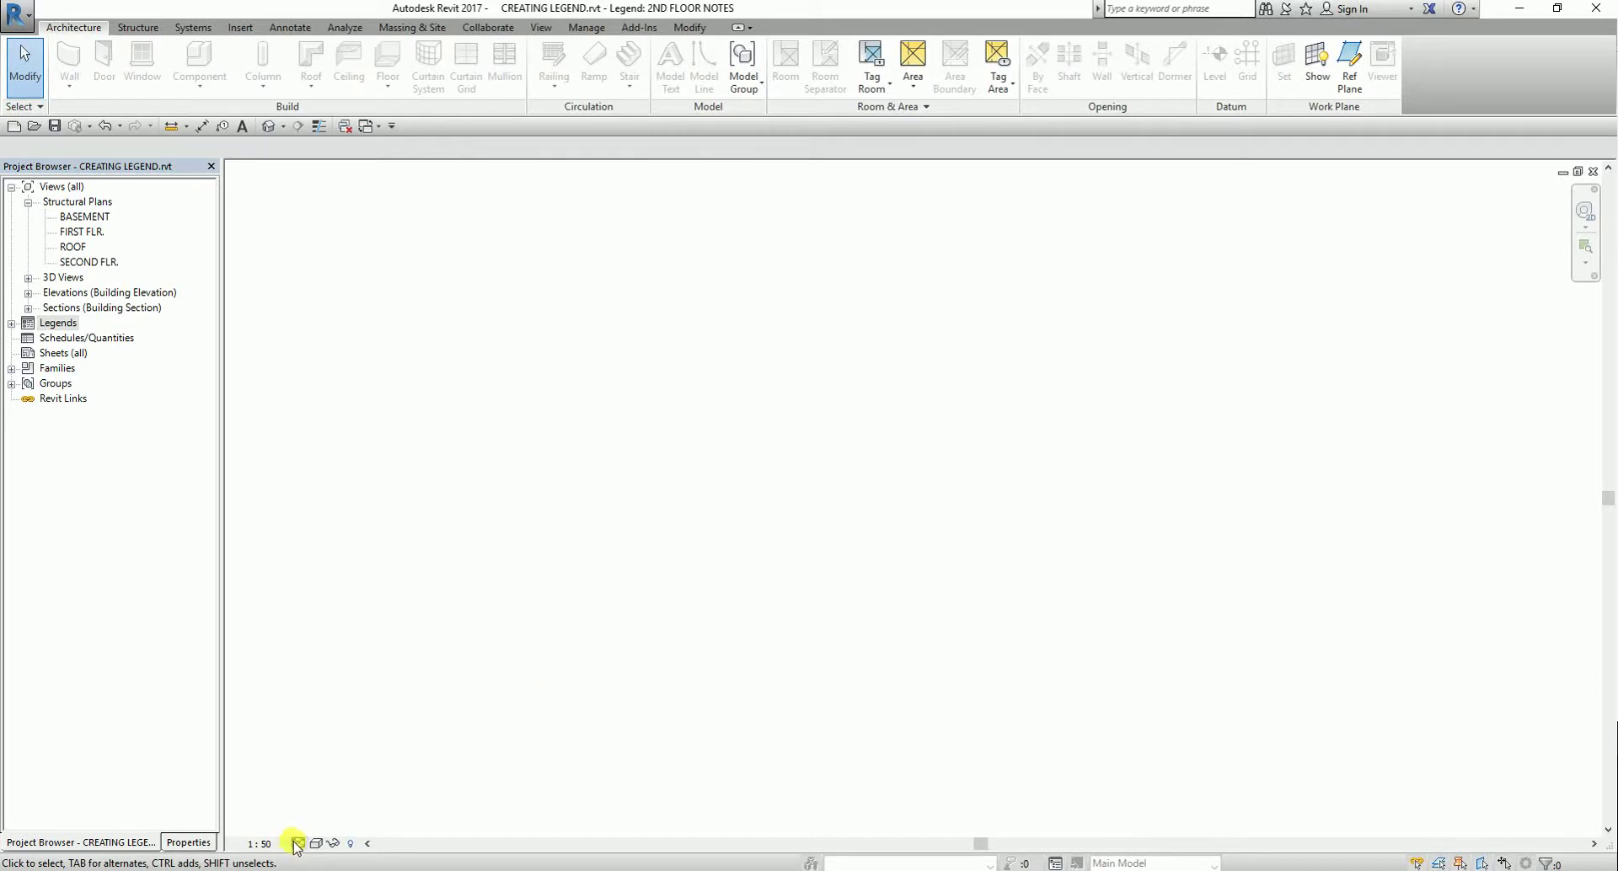
# Step: Set the legend view's detail level to Coarse and select 2ND FLOOR NOTES under the expanded Legends category
pyautogui.press('ctrl')
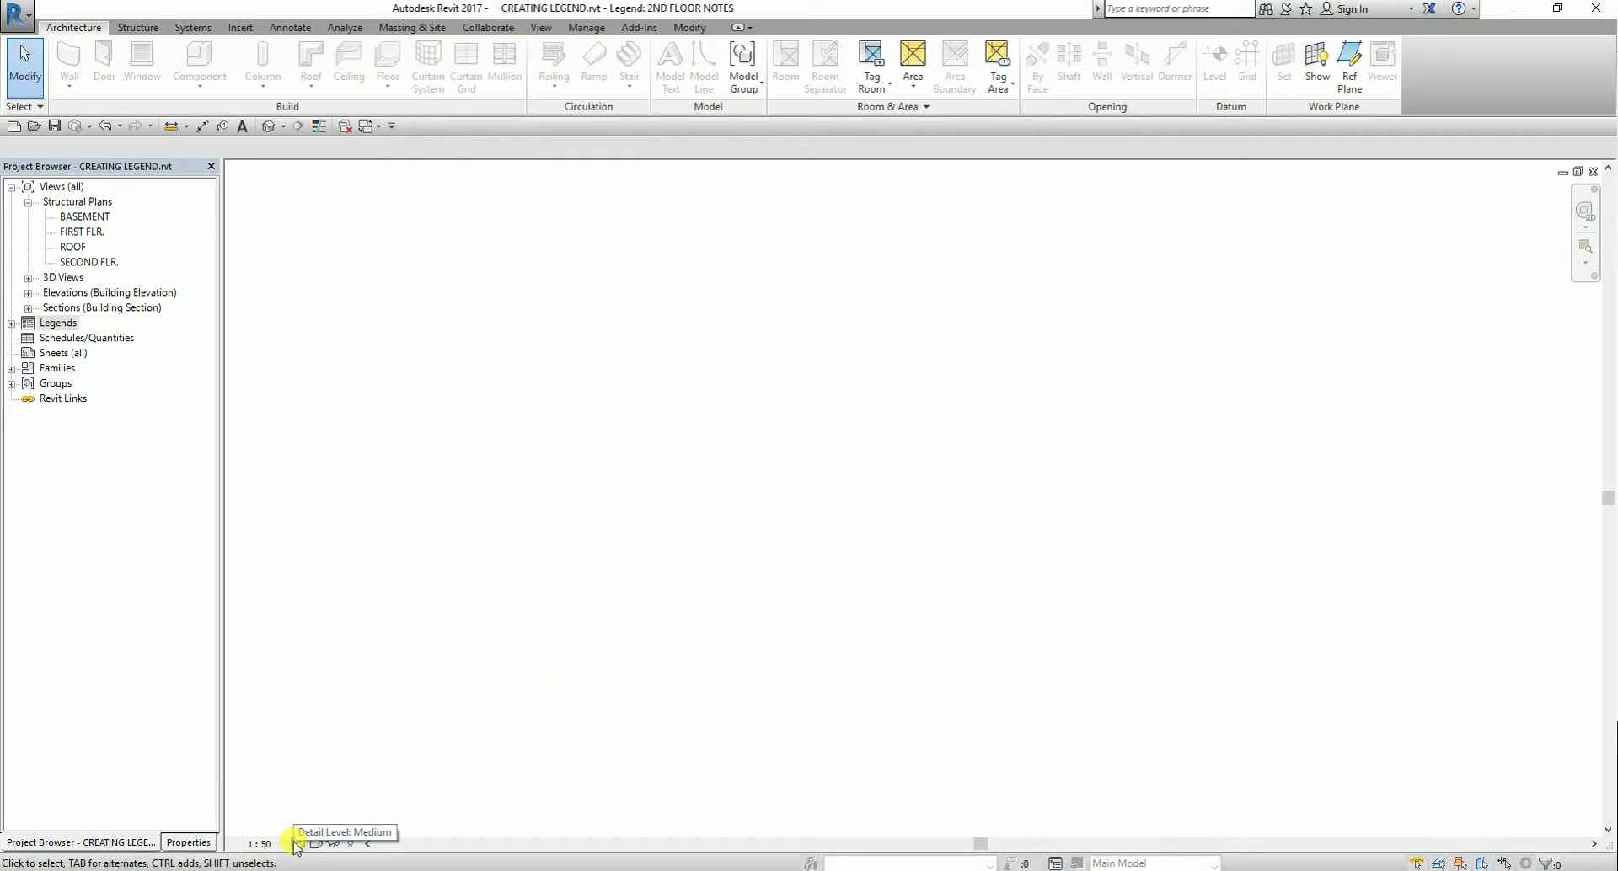
pyautogui.click(295, 844)
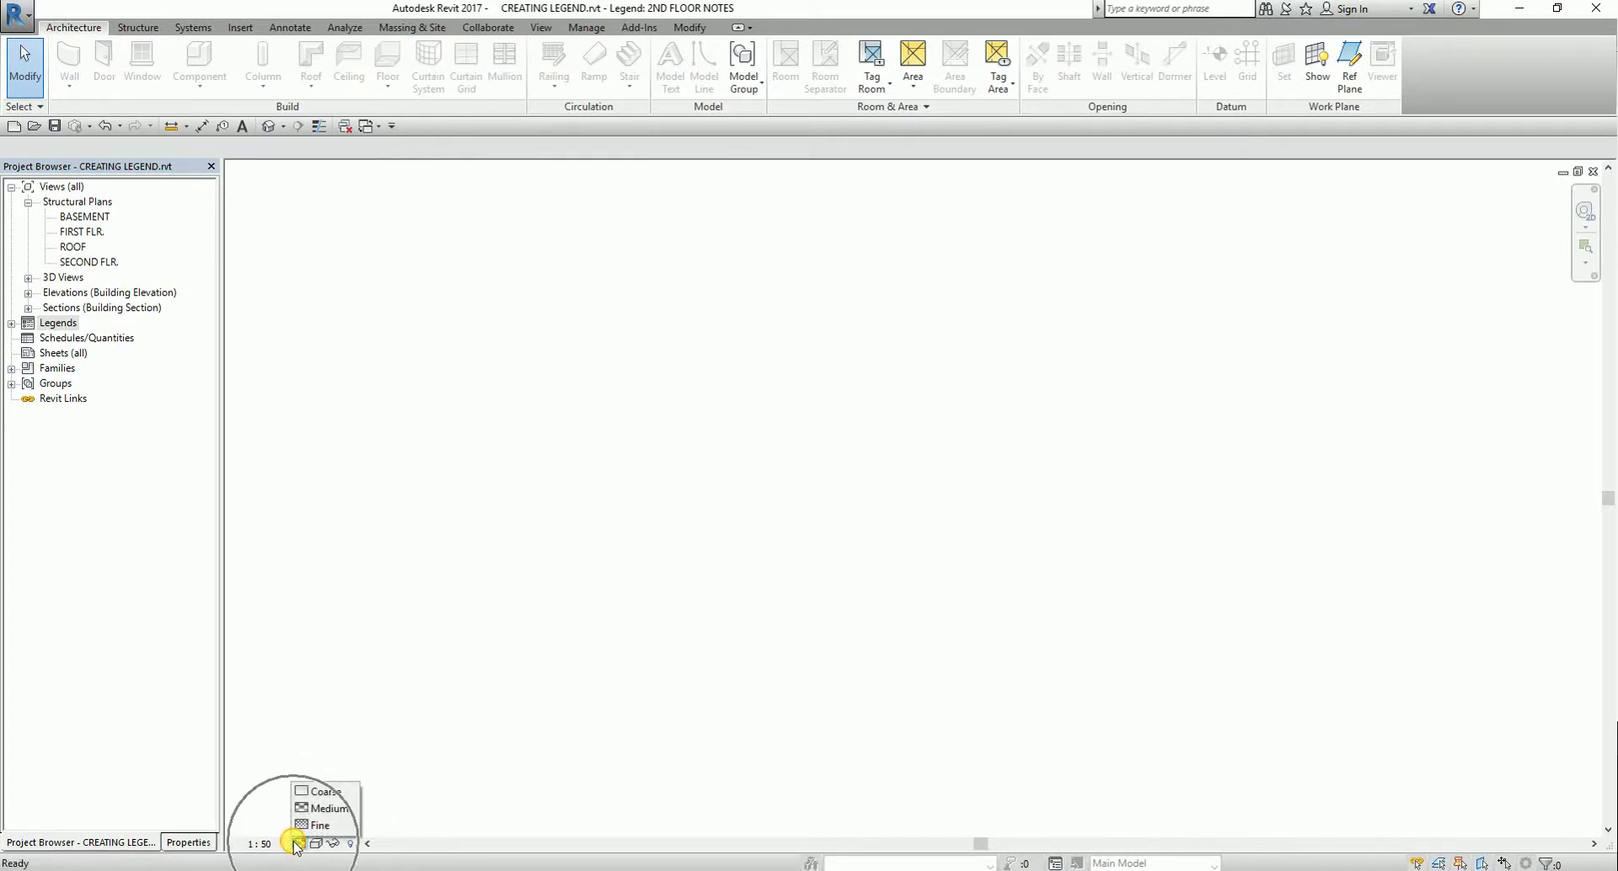
pyautogui.press('ctrl')
pyautogui.press('ctrl')
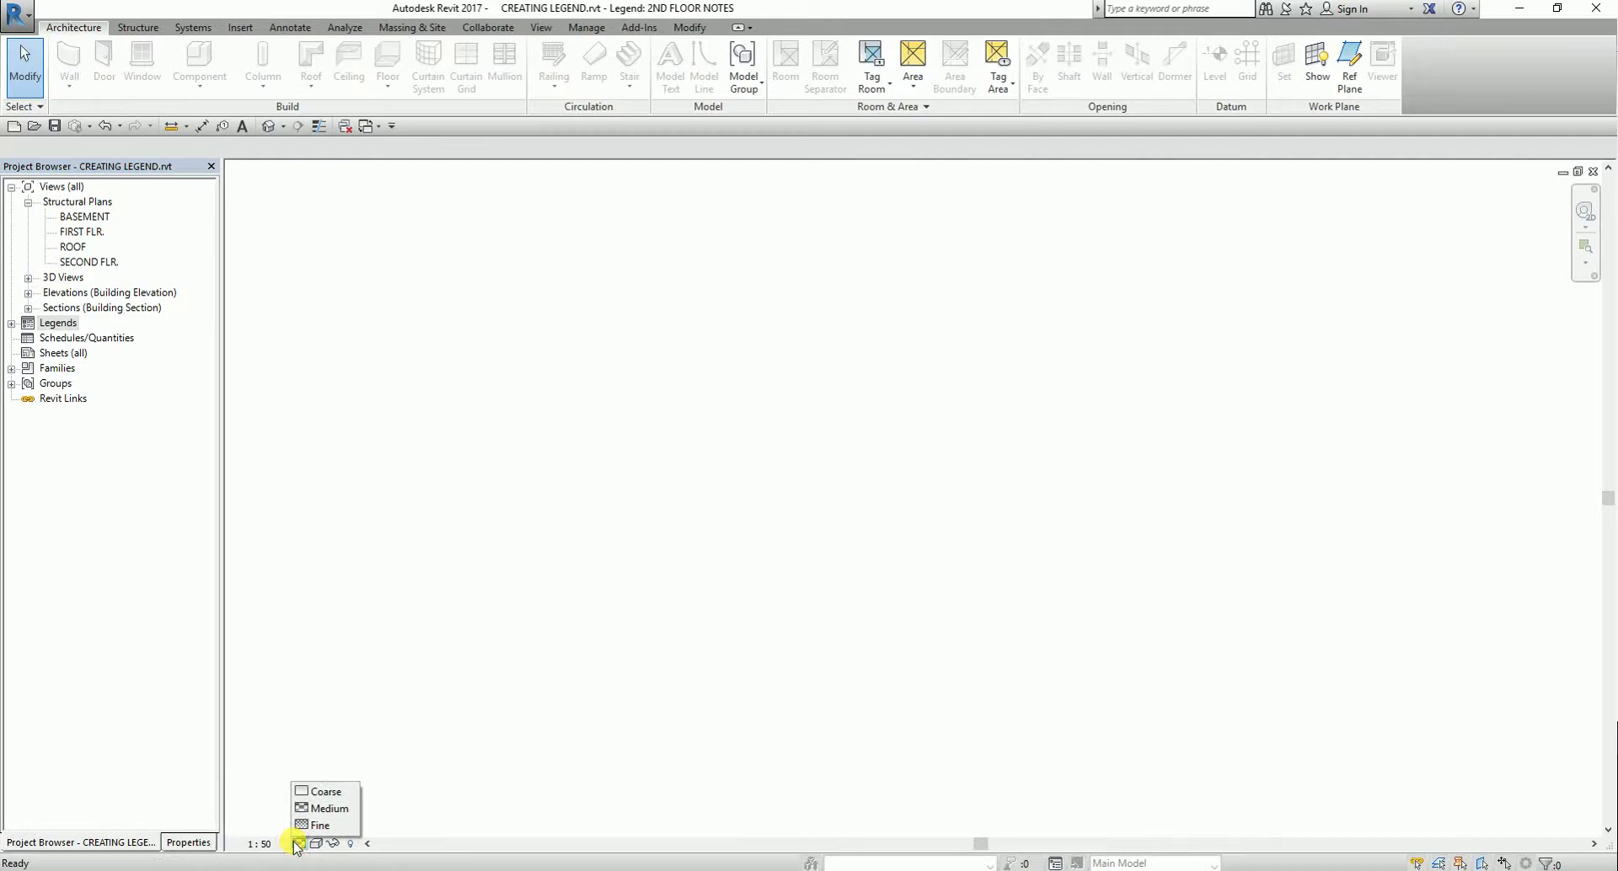
pyautogui.click(325, 792)
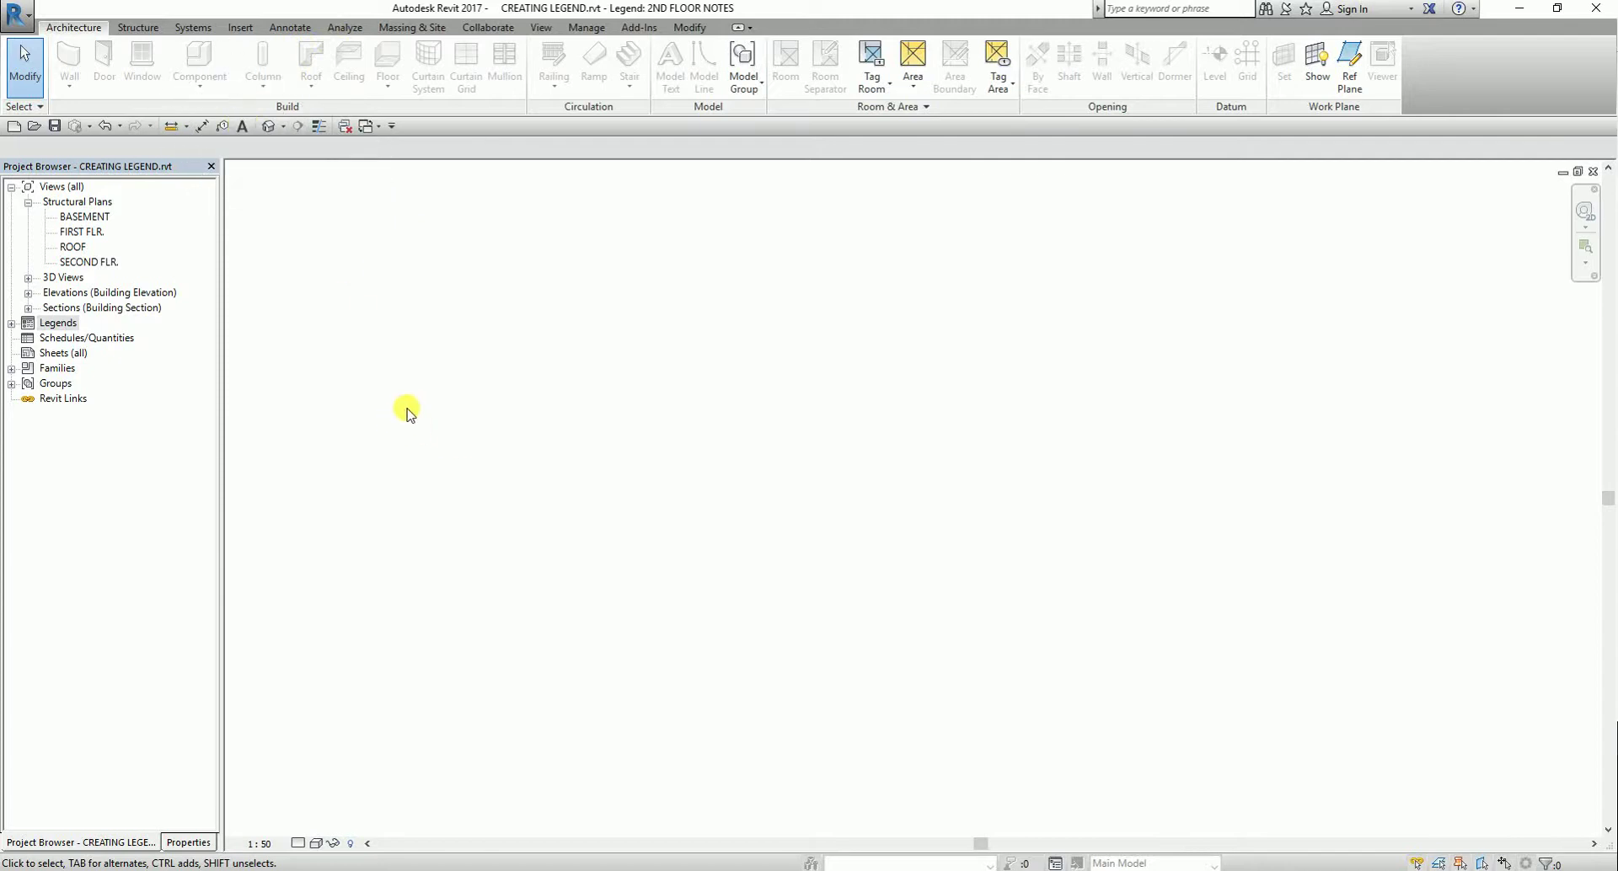
pyautogui.click(10, 327)
pyautogui.click(89, 340)
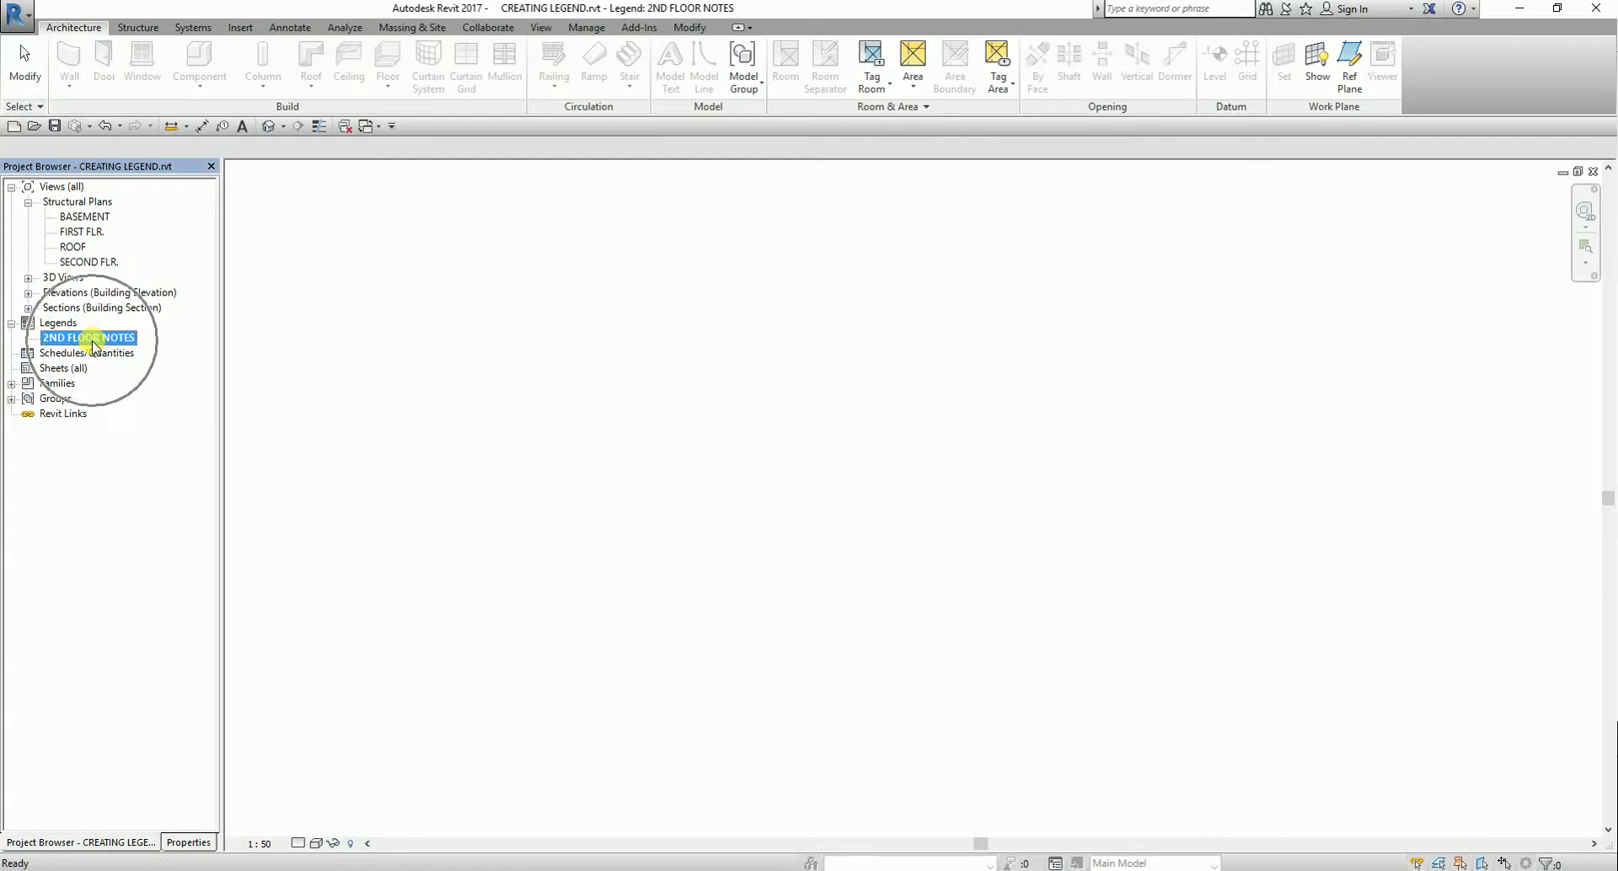
# Step: Add the title text FLOOR FRAMING NOTES to the legend using the 3.5mm Arial text type
pyautogui.click(289, 25)
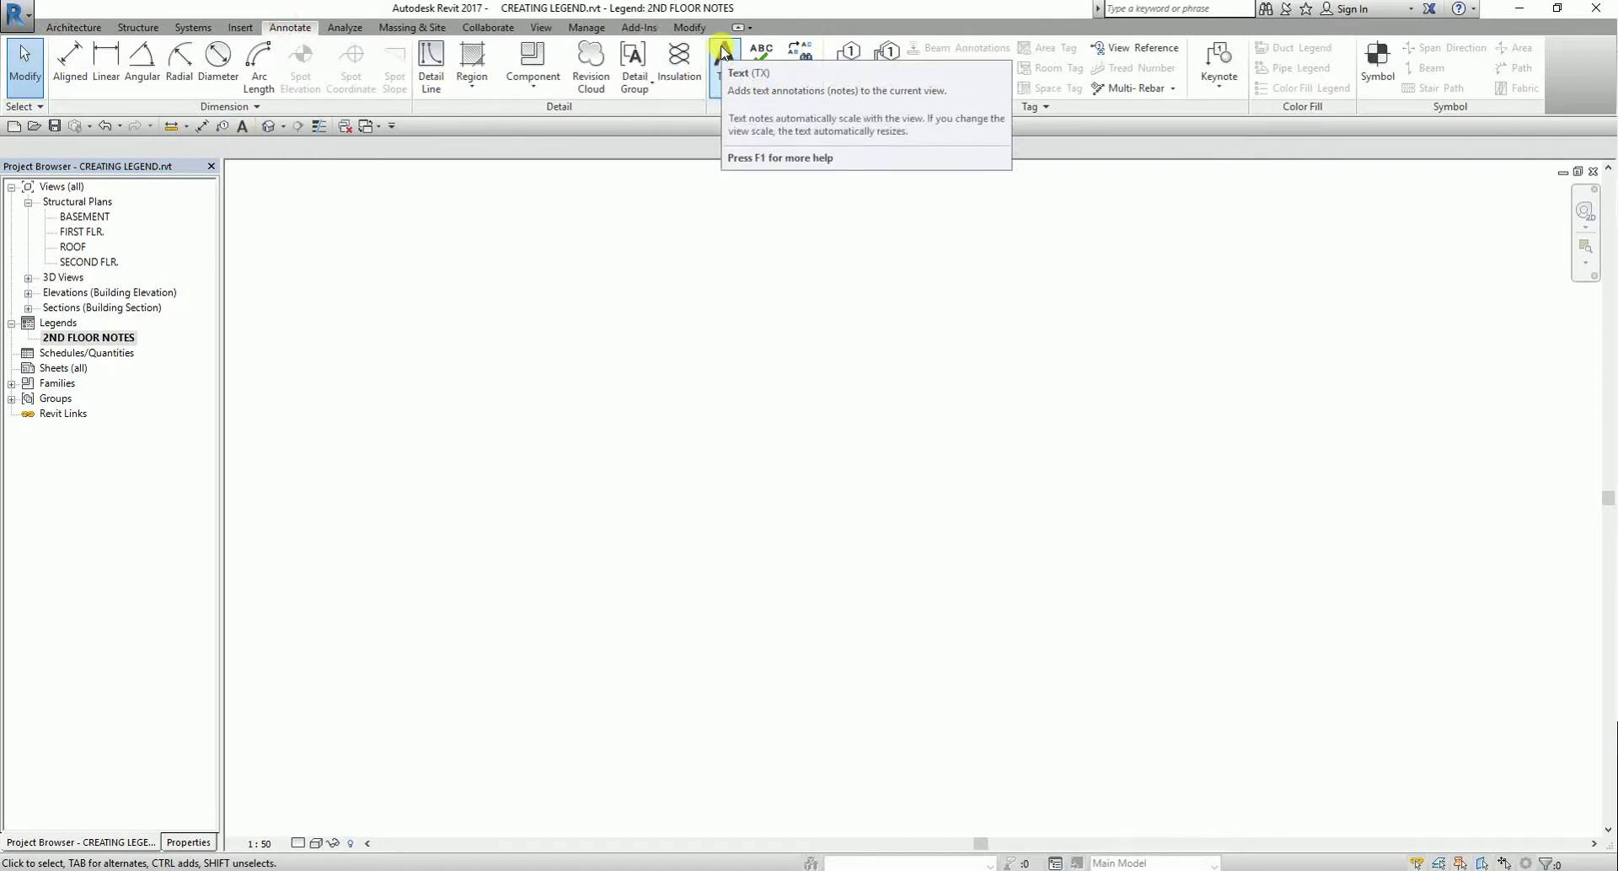
pyautogui.click(240, 126)
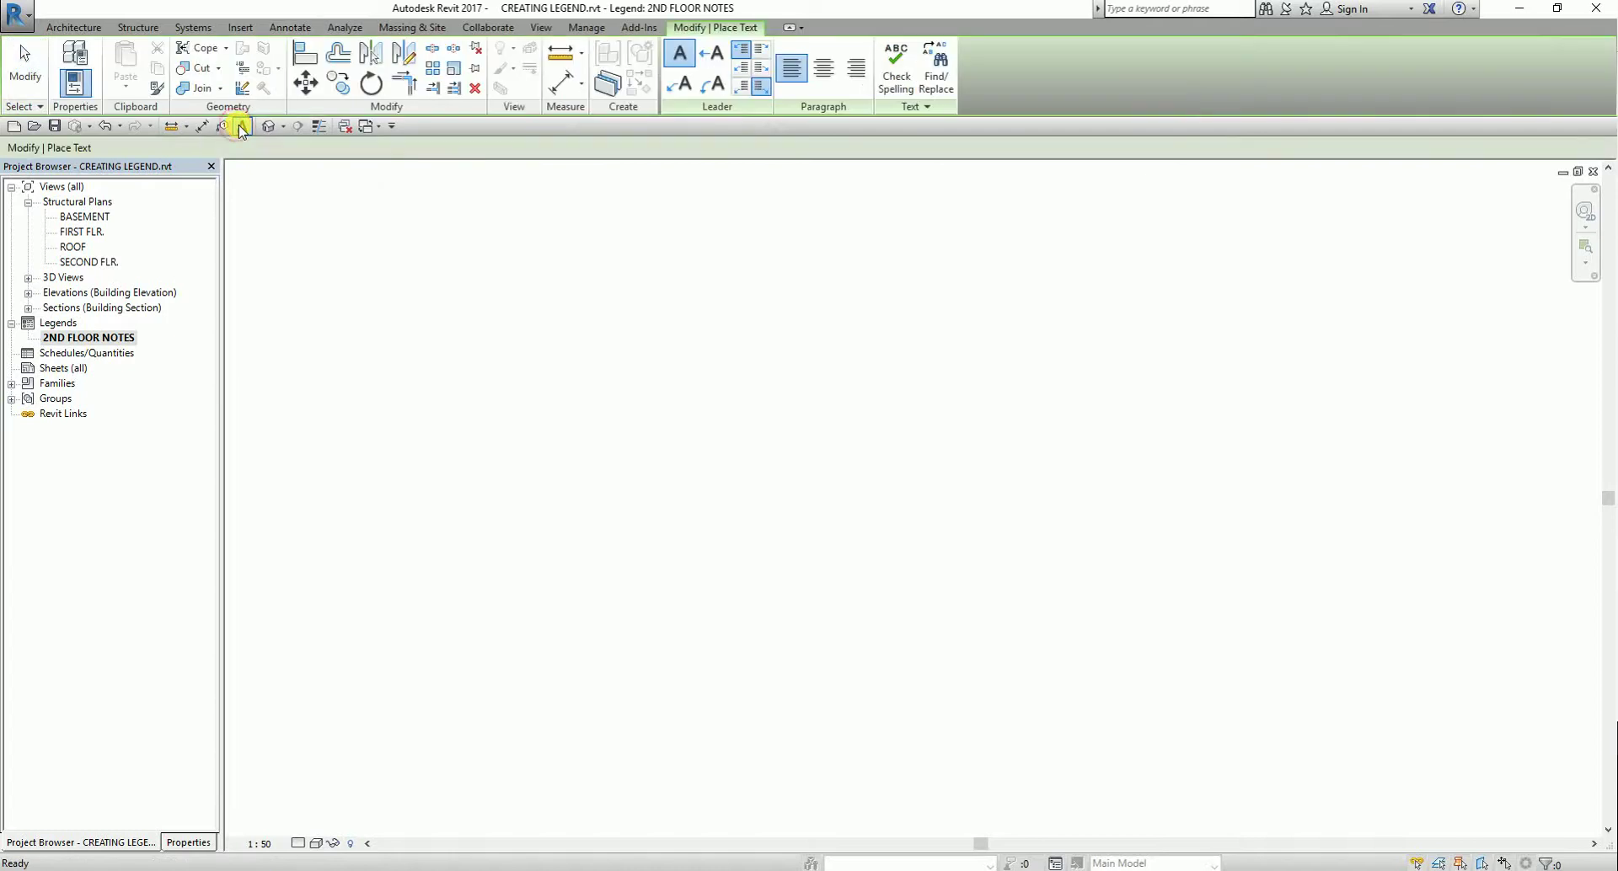
pyautogui.click(190, 842)
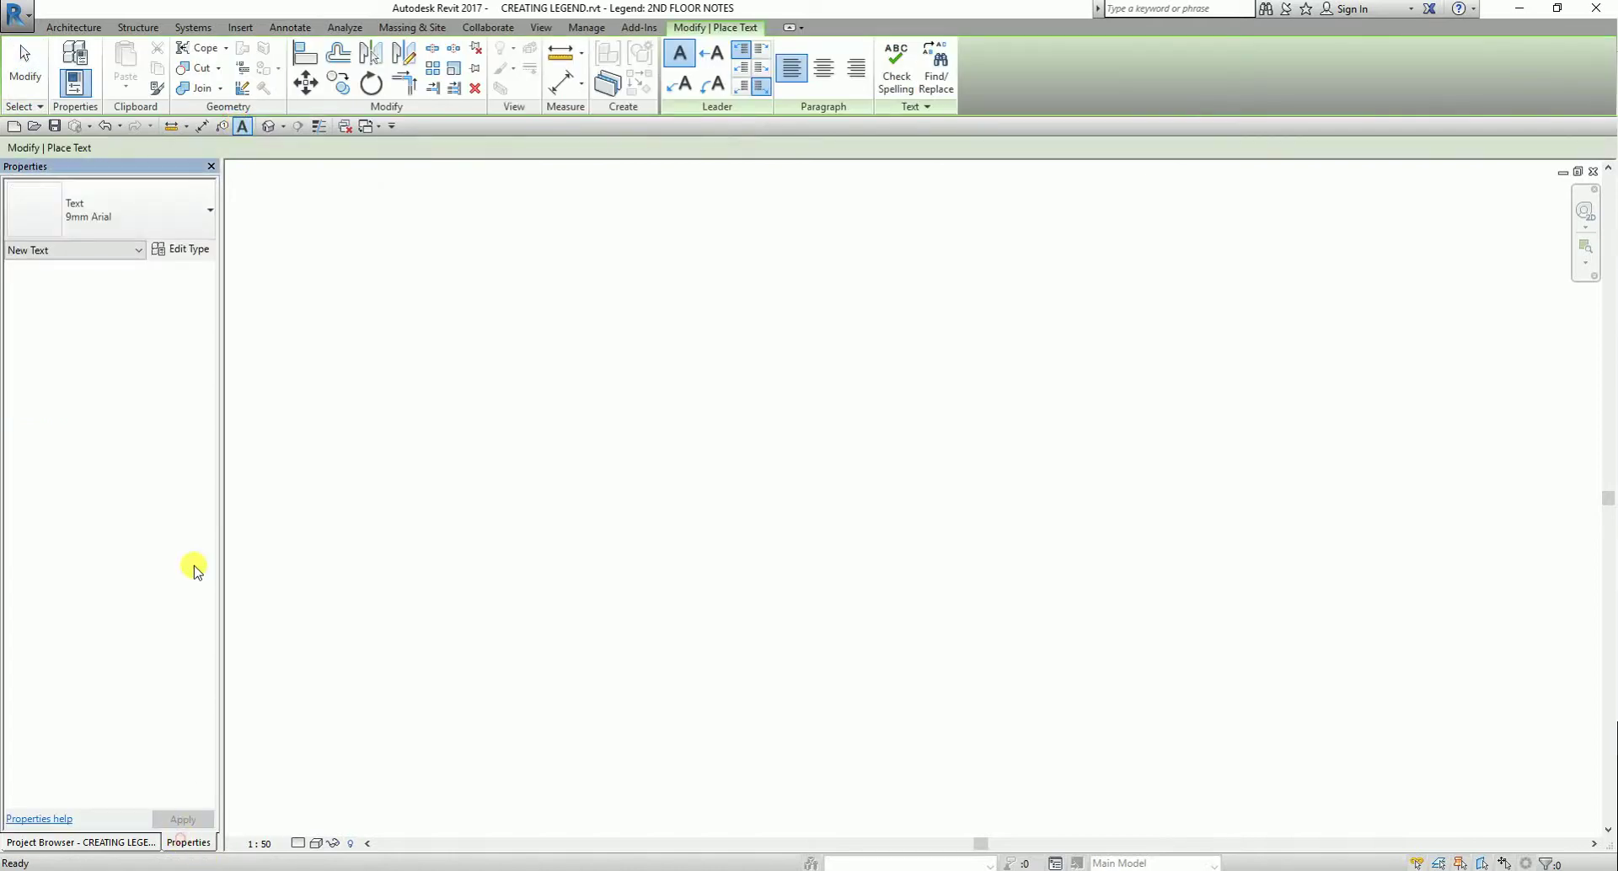
pyautogui.click(140, 218)
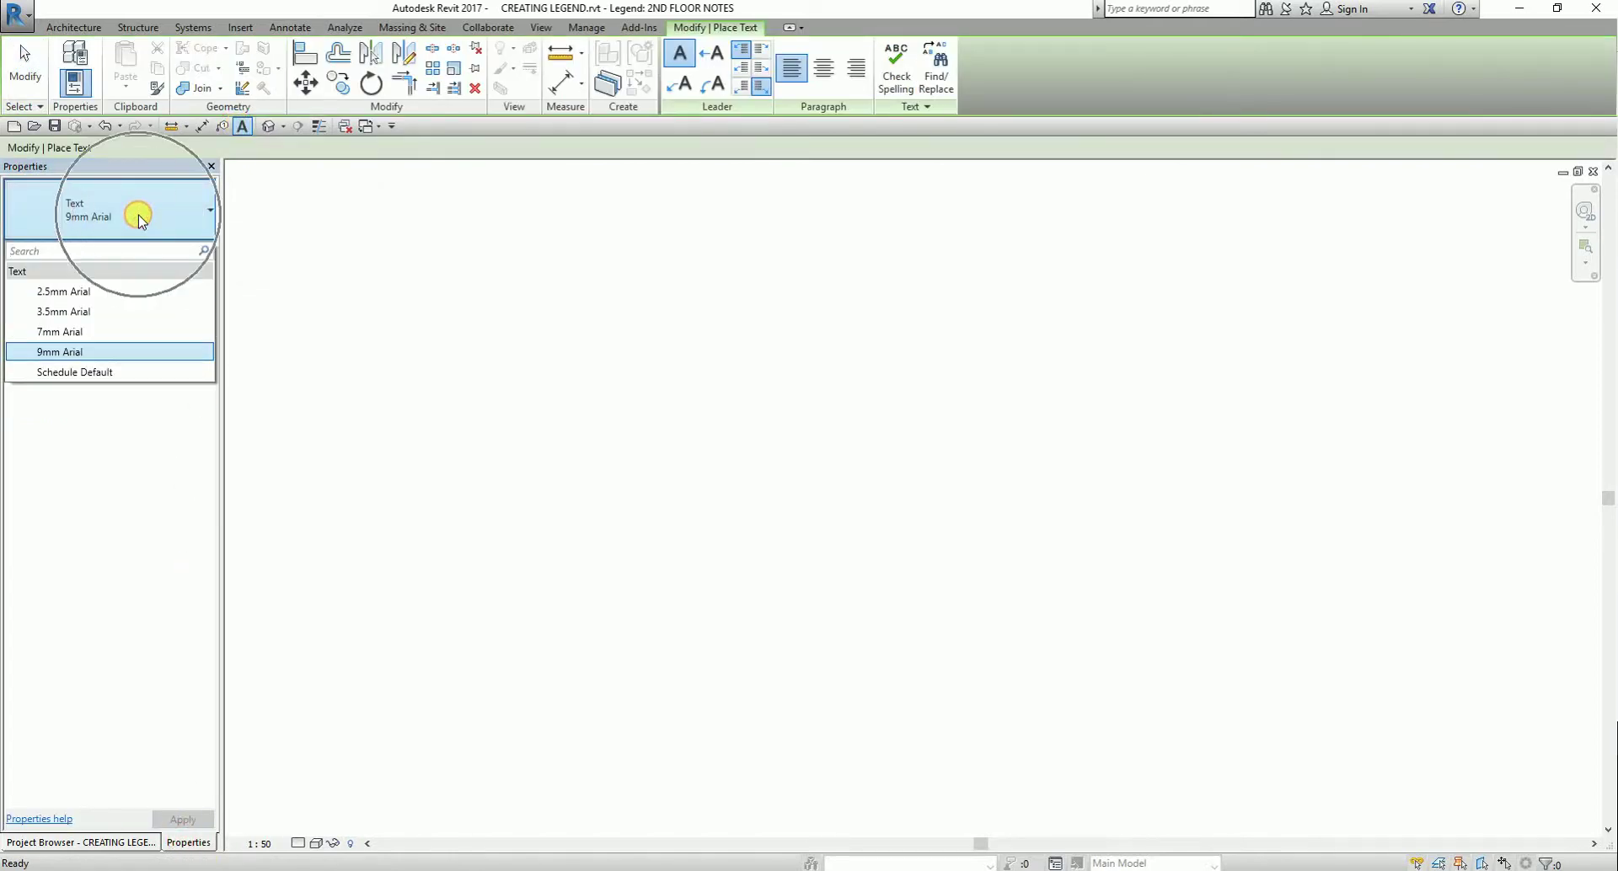
pyautogui.click(76, 317)
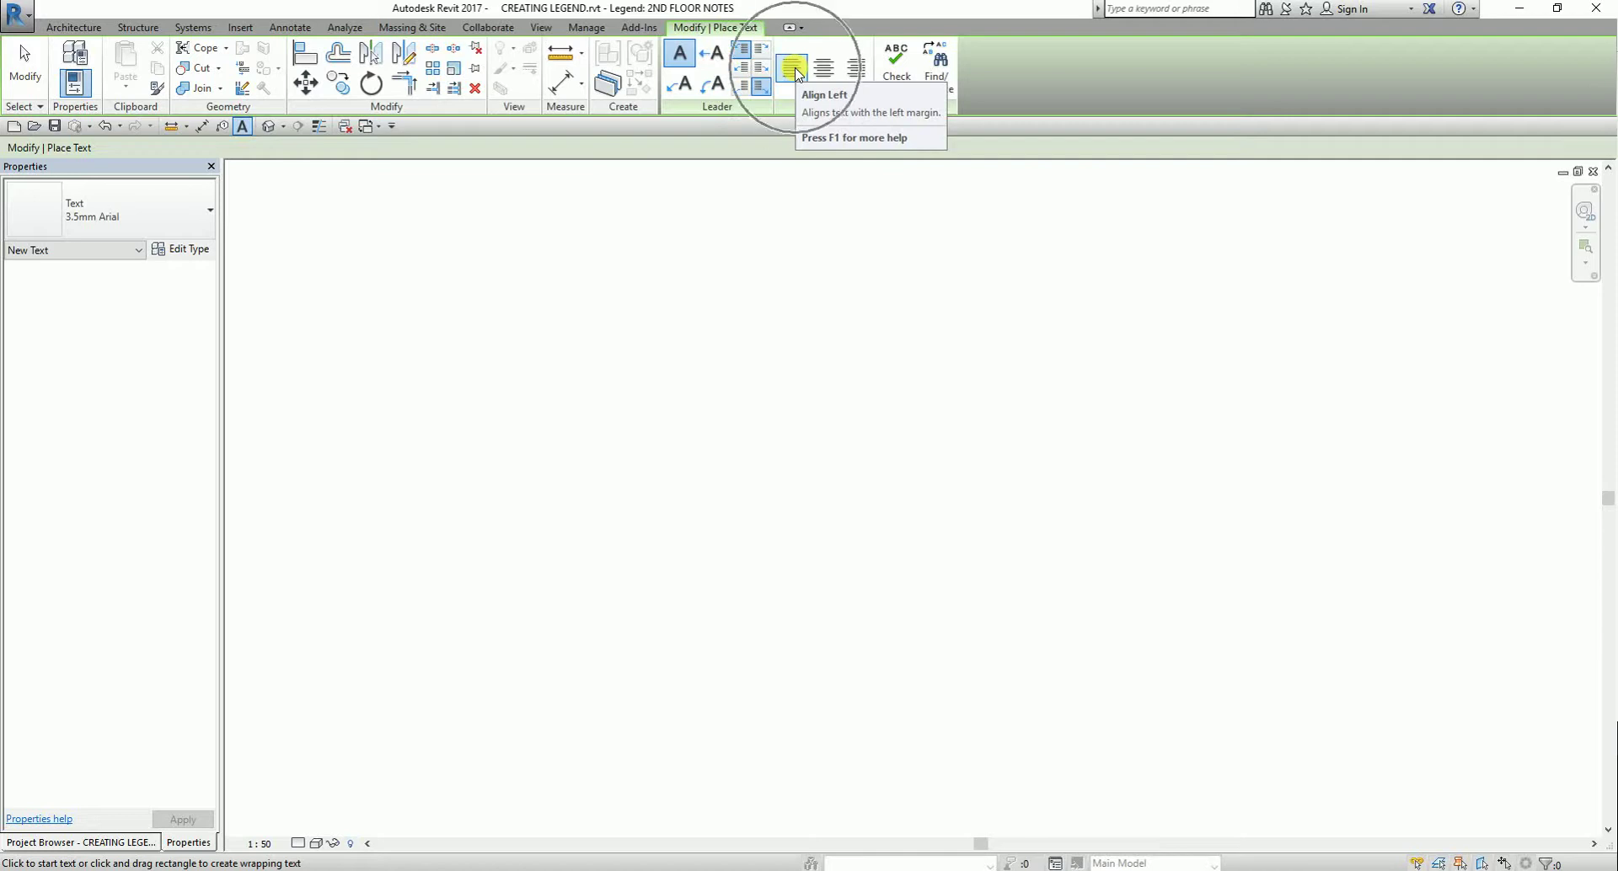
pyautogui.click(751, 310)
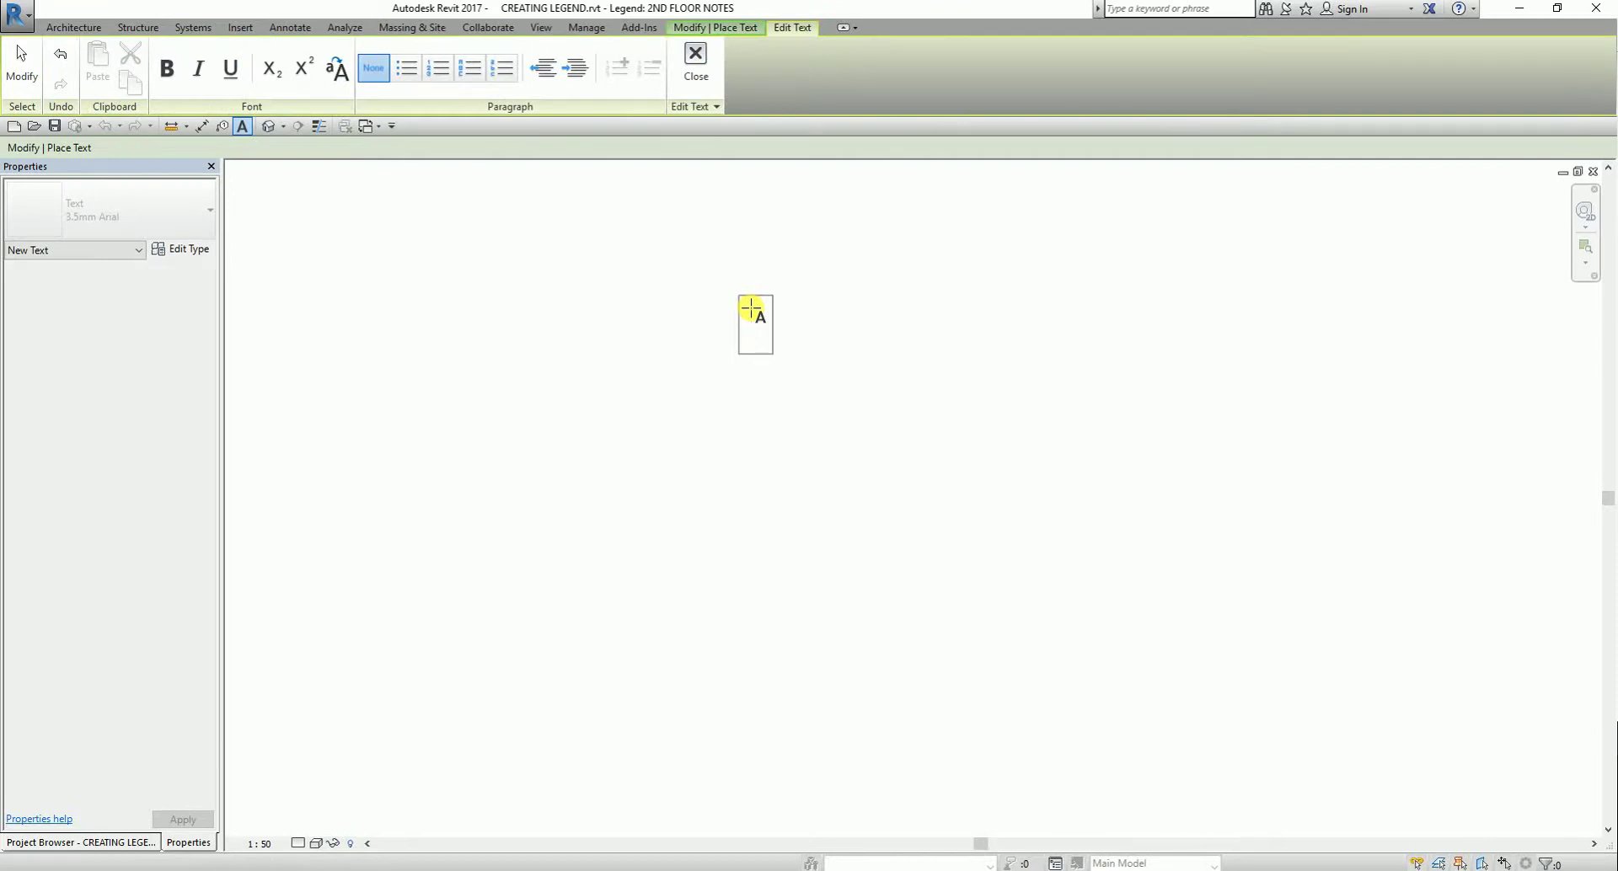
pyautogui.write('FLOOR FRA')
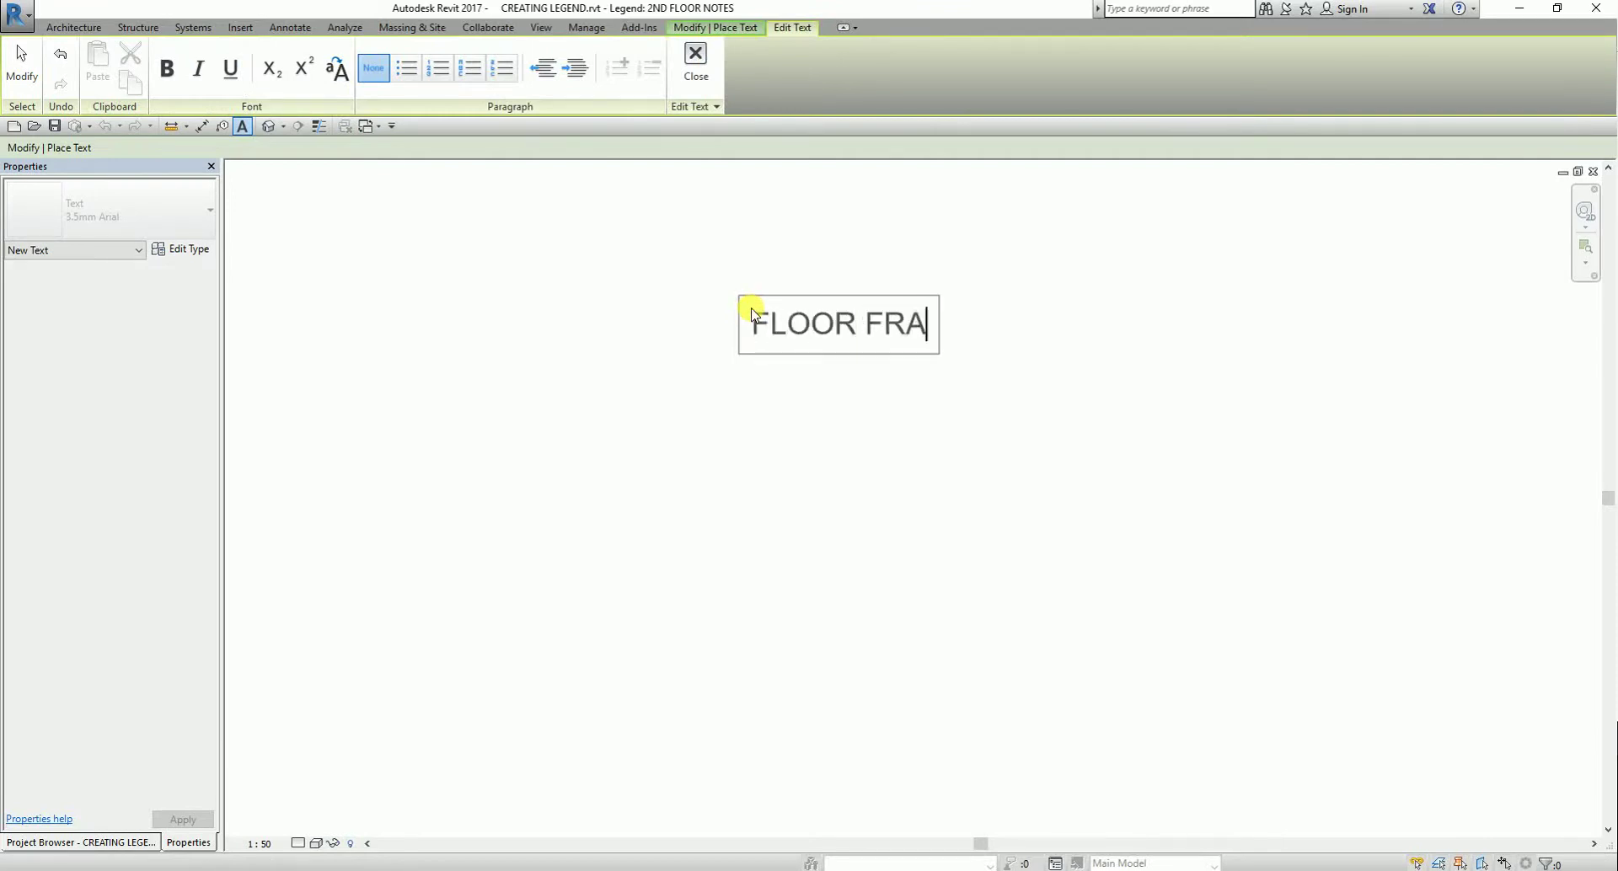
pyautogui.write('MING NOTE')
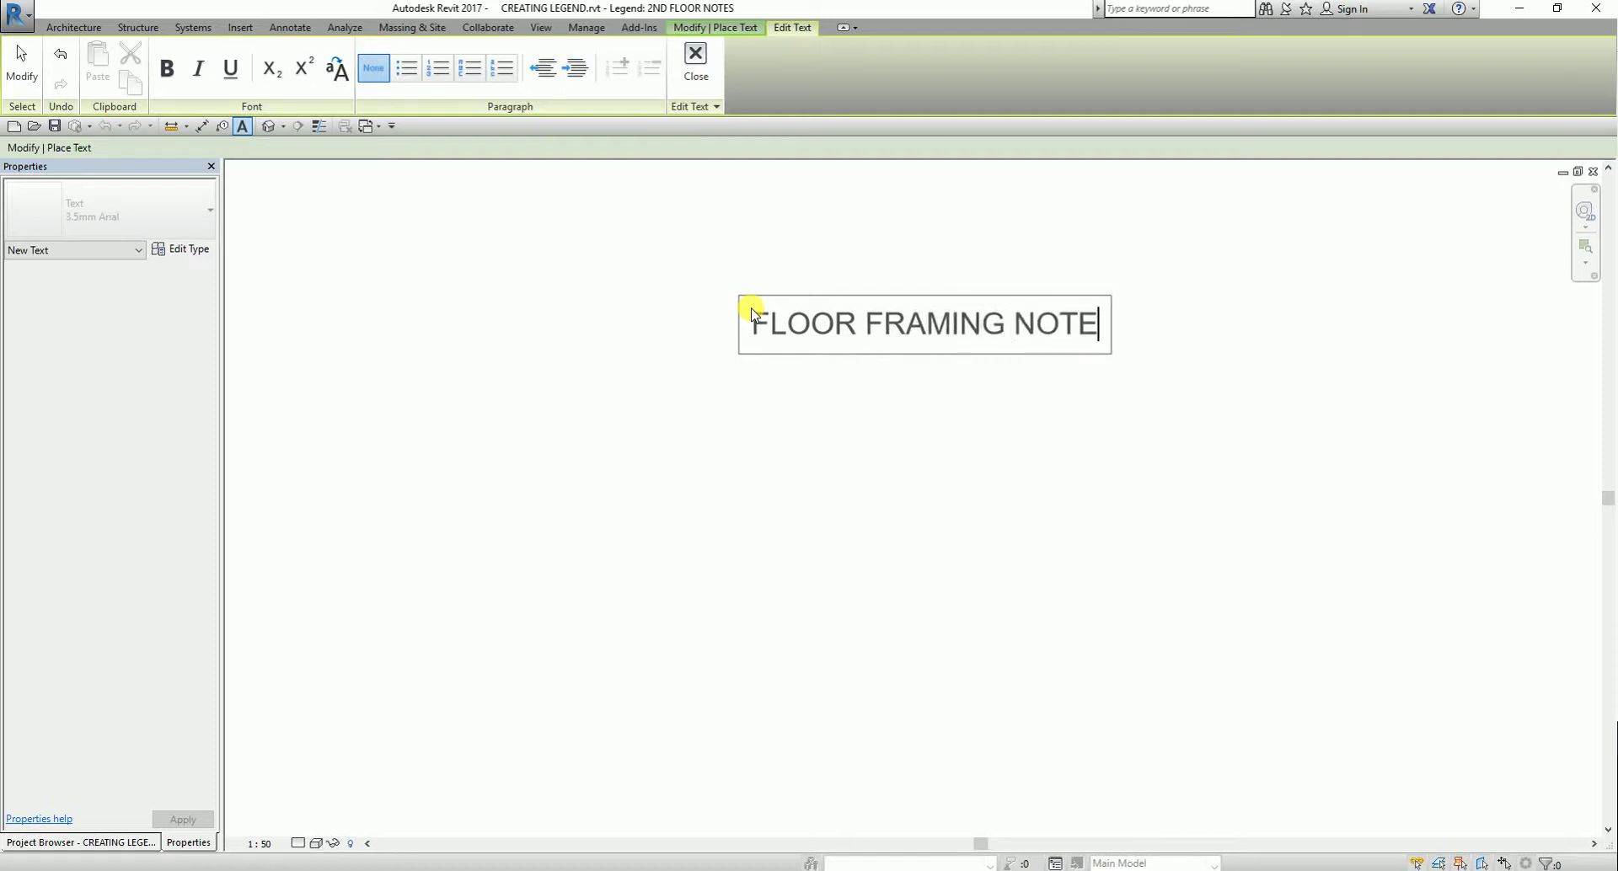
pyautogui.write('S')
pyautogui.click(1210, 427)
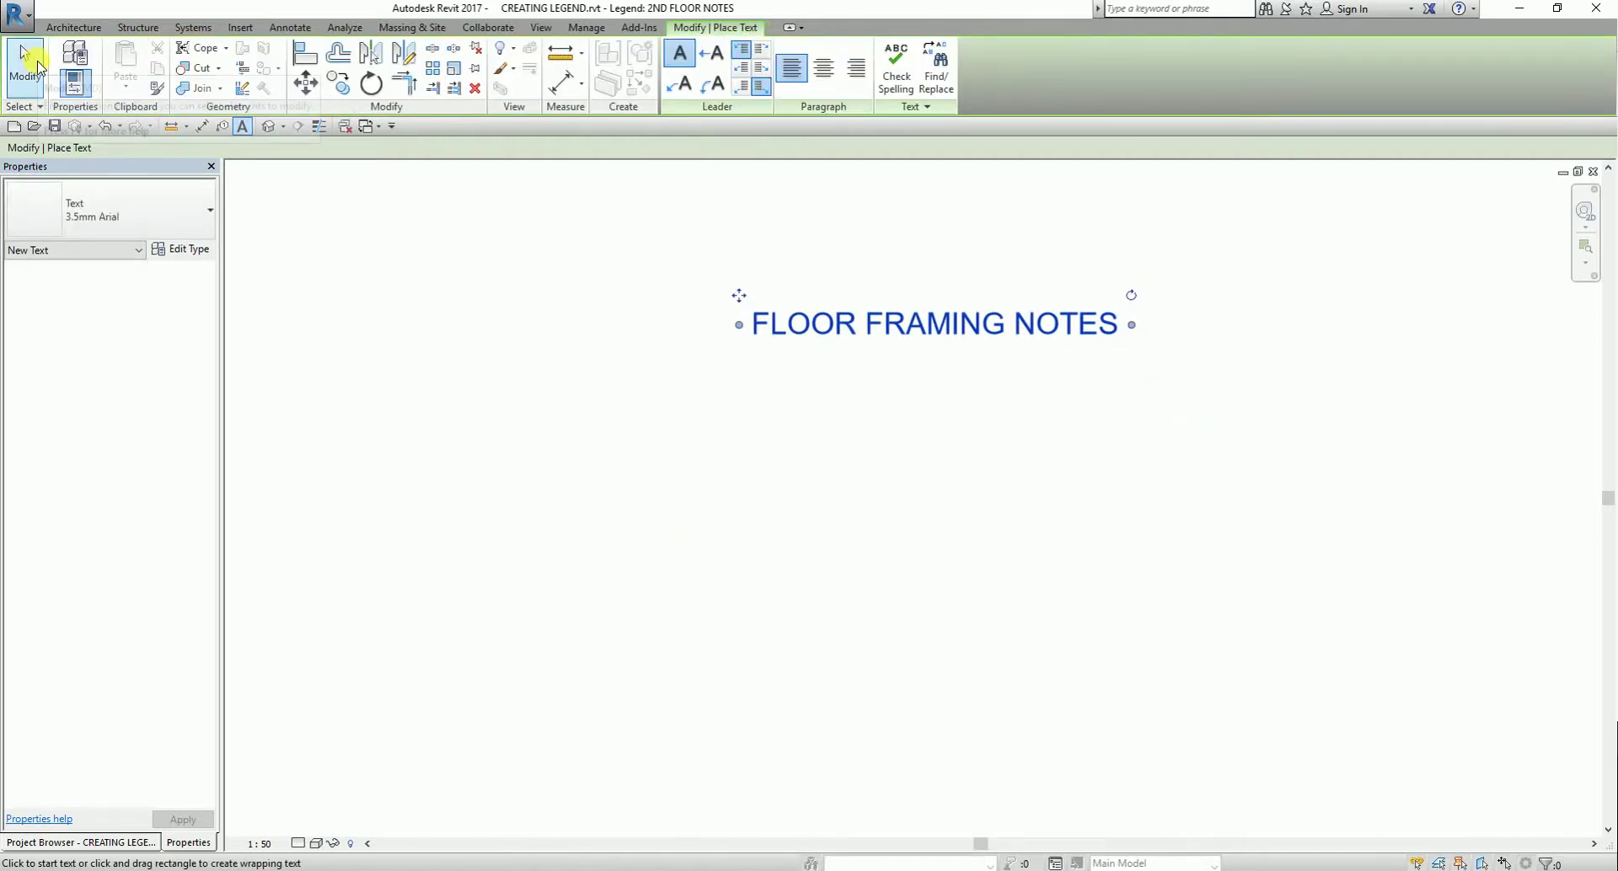
pyautogui.click(38, 68)
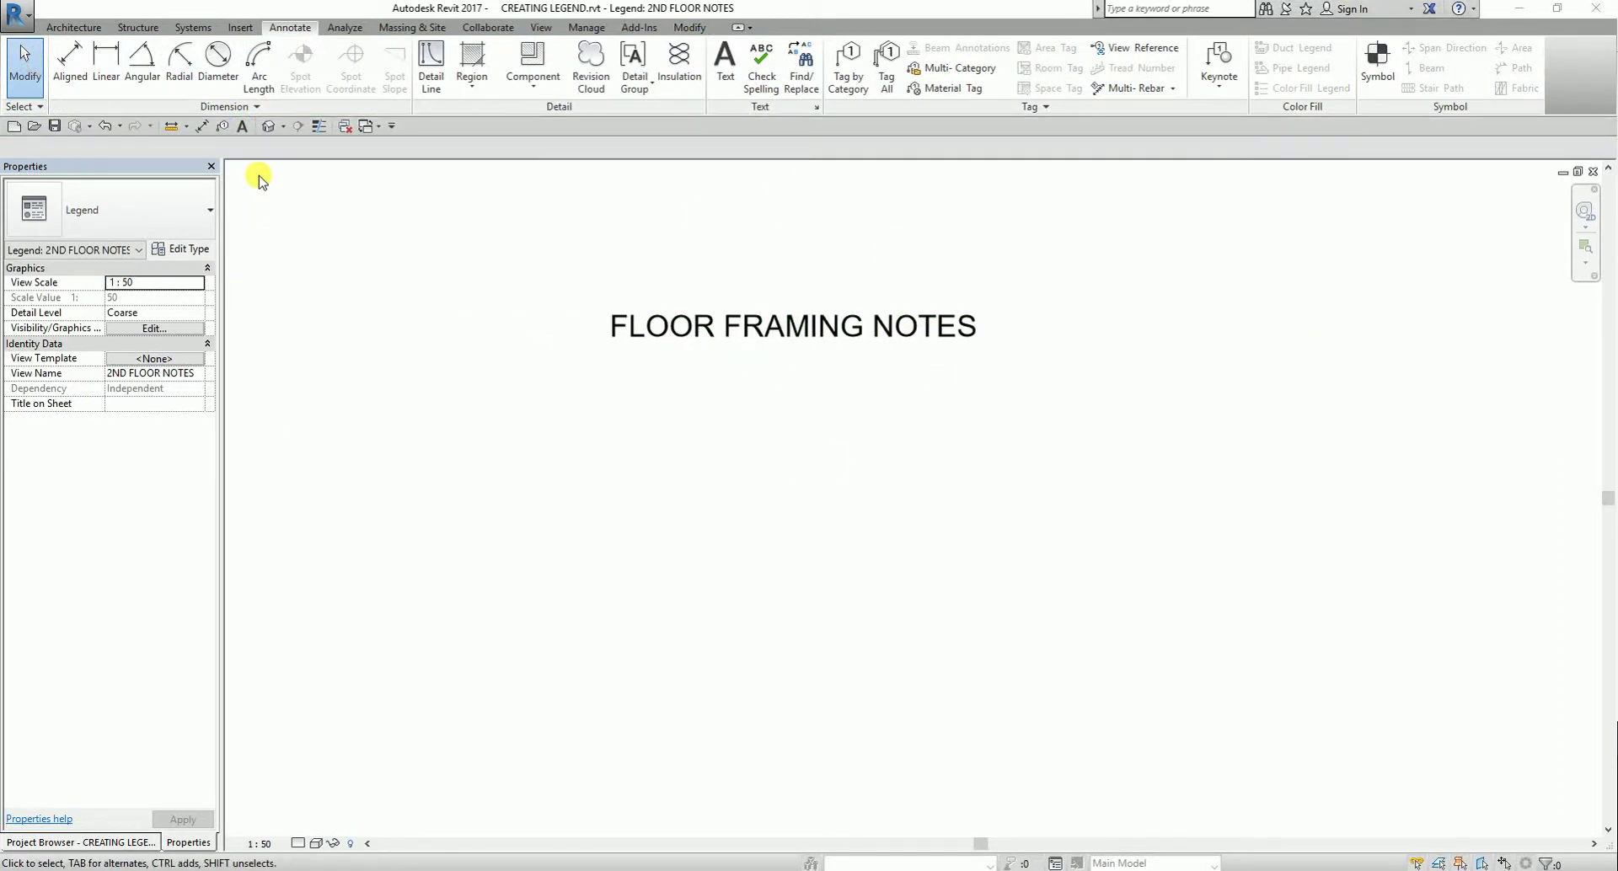
# Step: Start a 2.5mm Arial text note aligned below the title reading "1. UNLESS OTHERWISE NOTED, EQUALLY SPACE BEAMS."
pyautogui.click(245, 130)
pyautogui.click(112, 207)
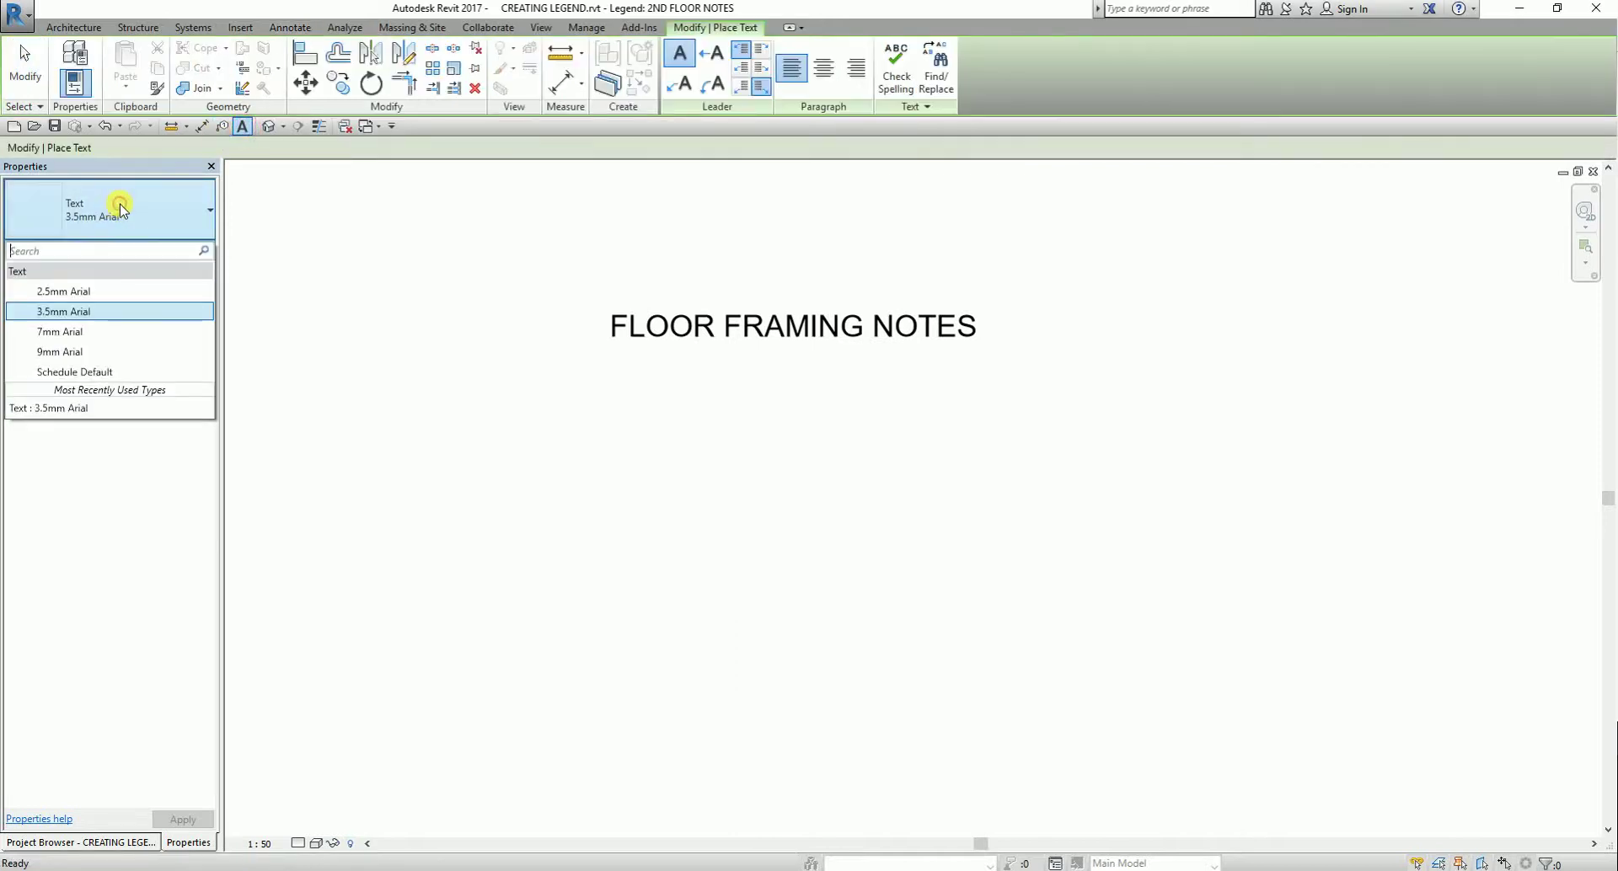
pyautogui.click(73, 292)
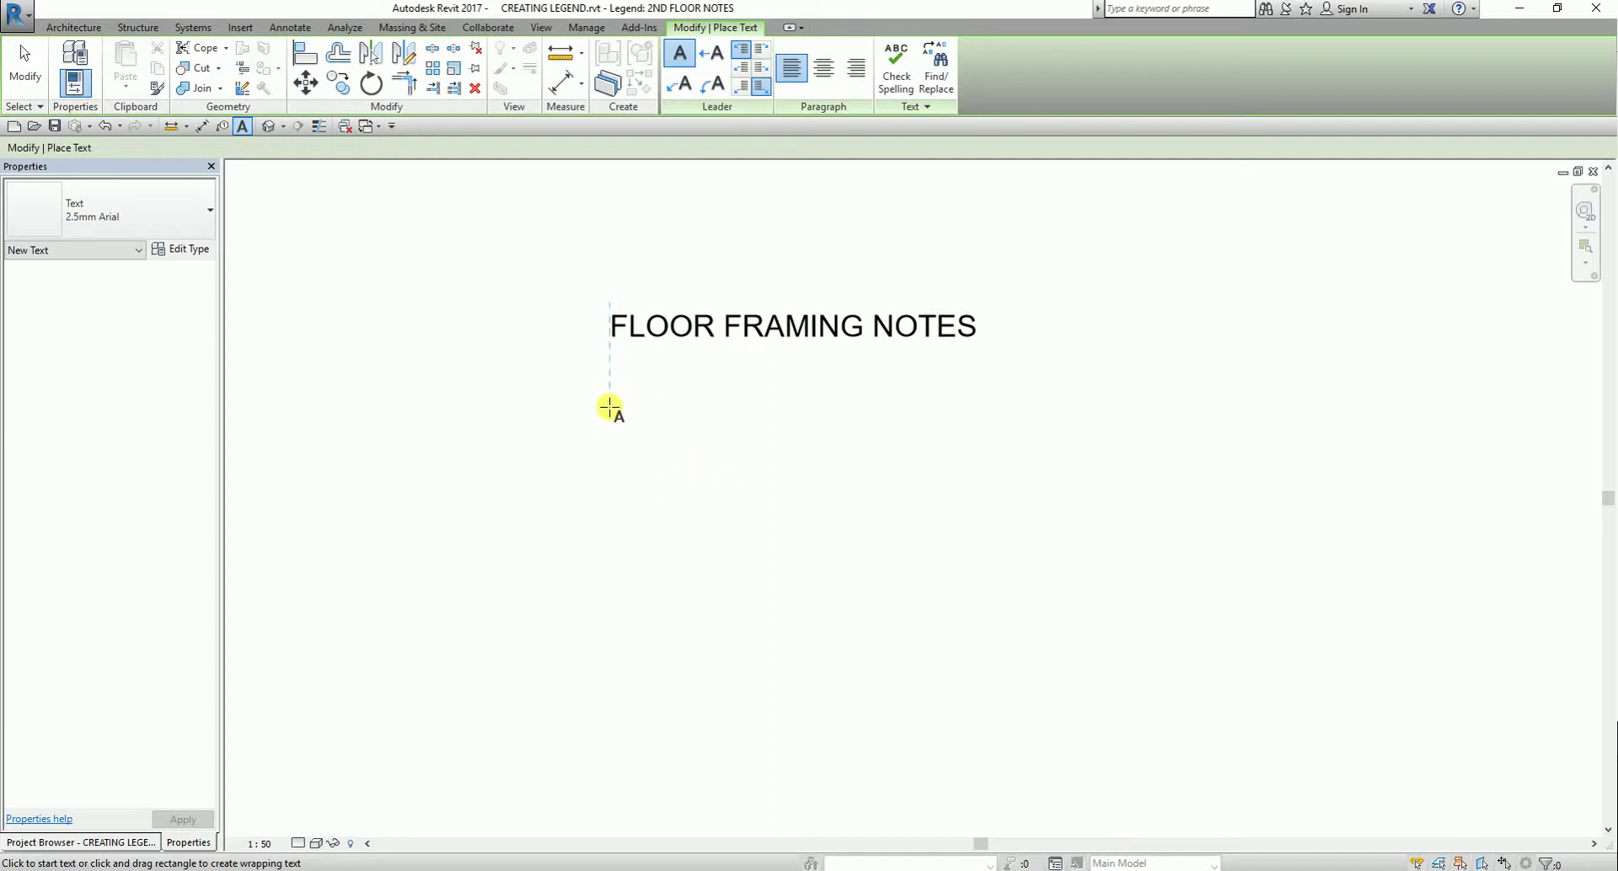
pyautogui.click(609, 408)
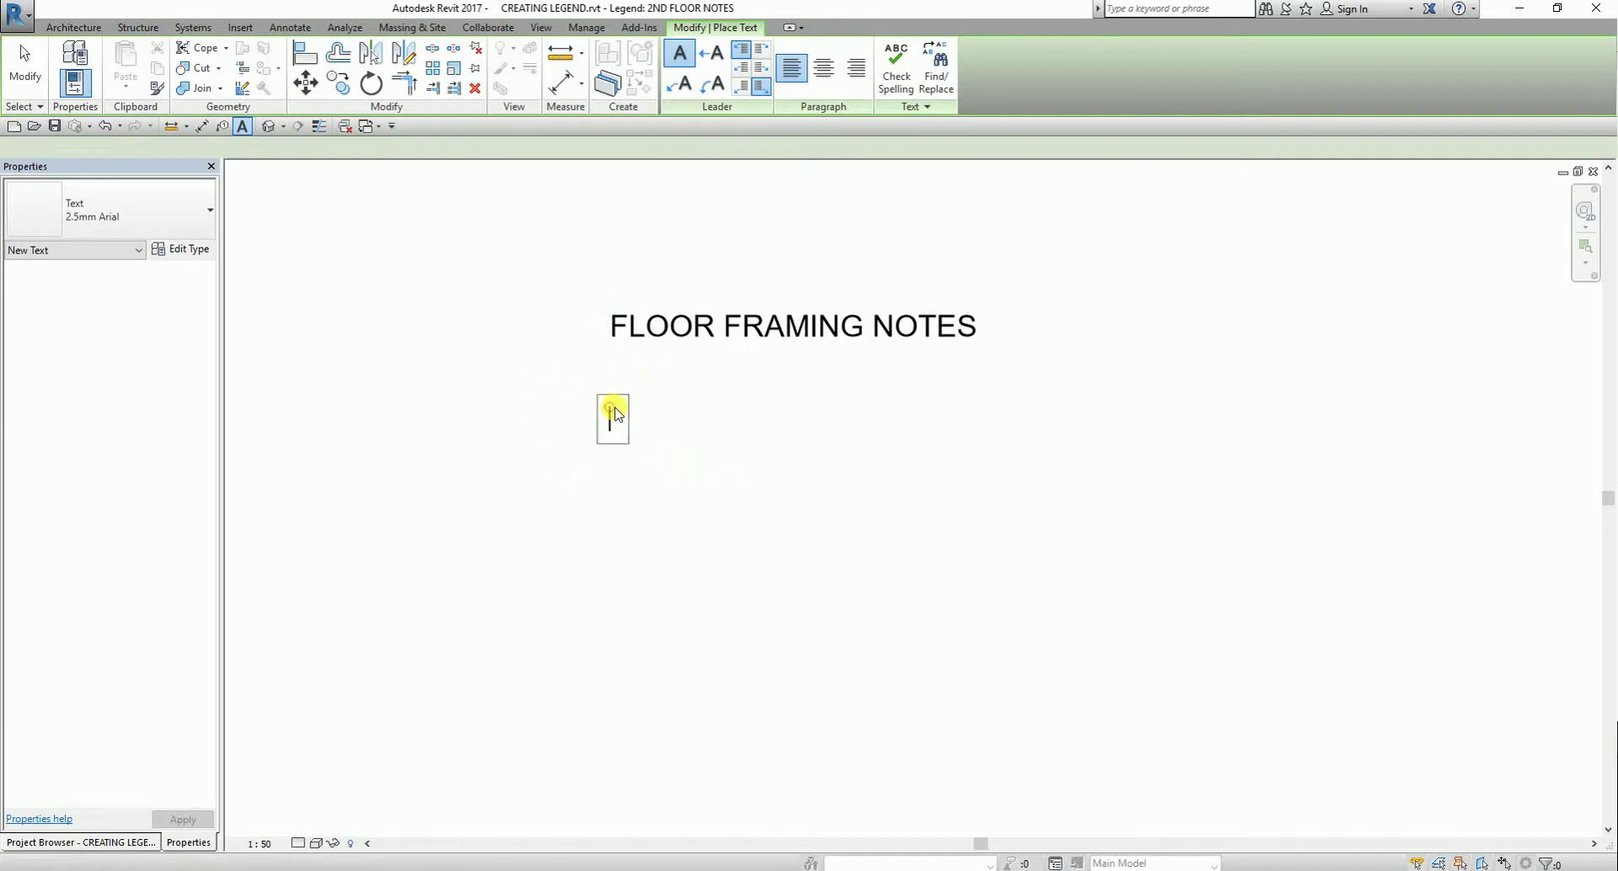
pyautogui.write('1.')
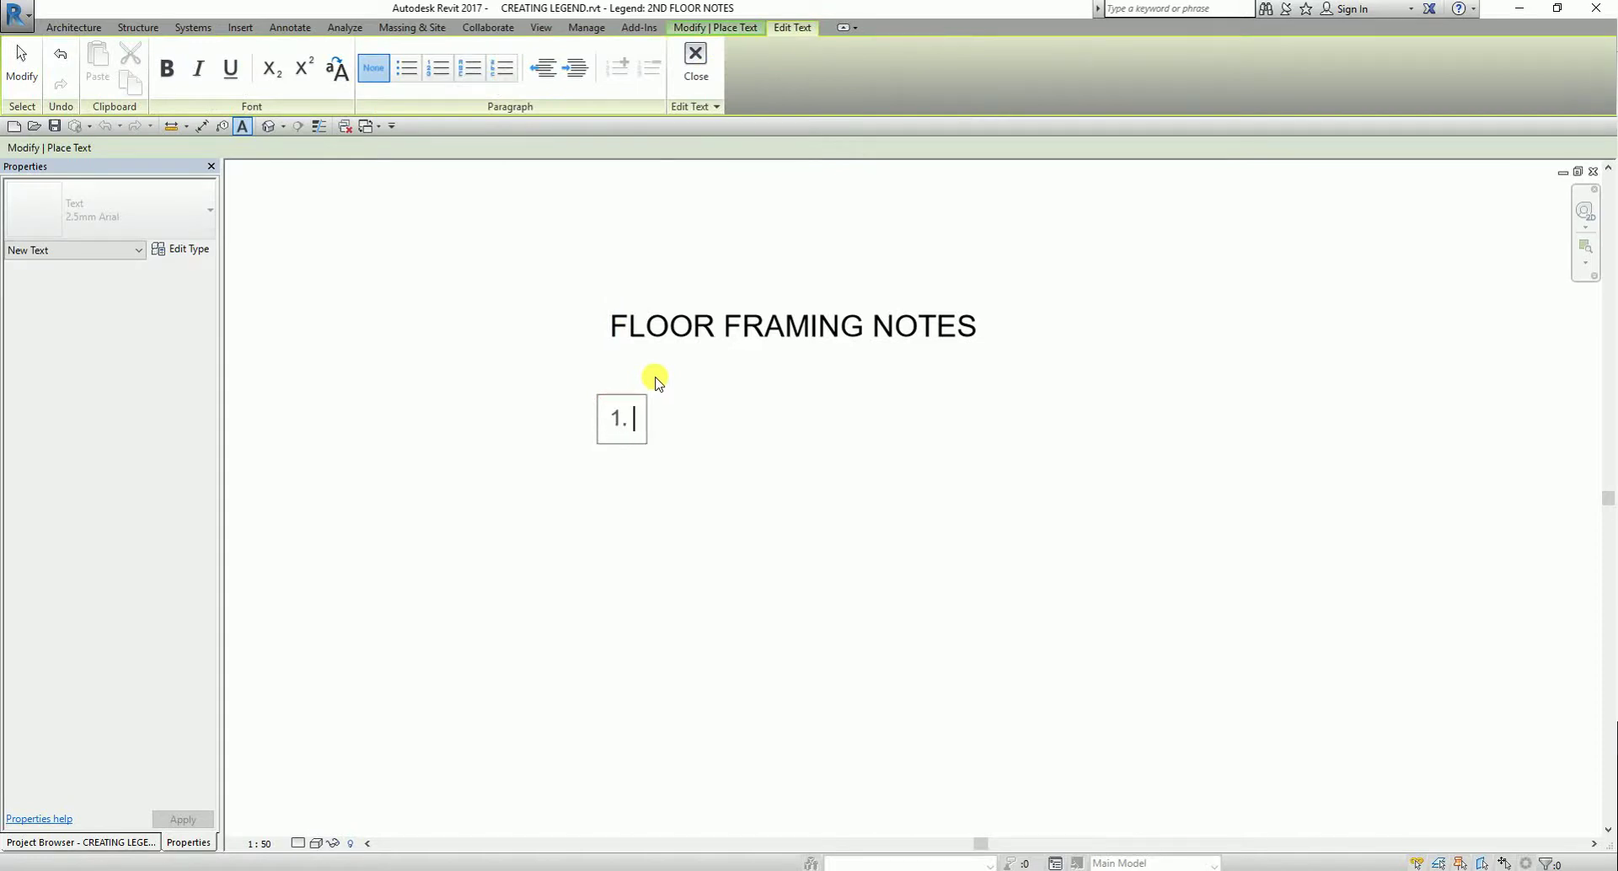
pyautogui.press('capslock')
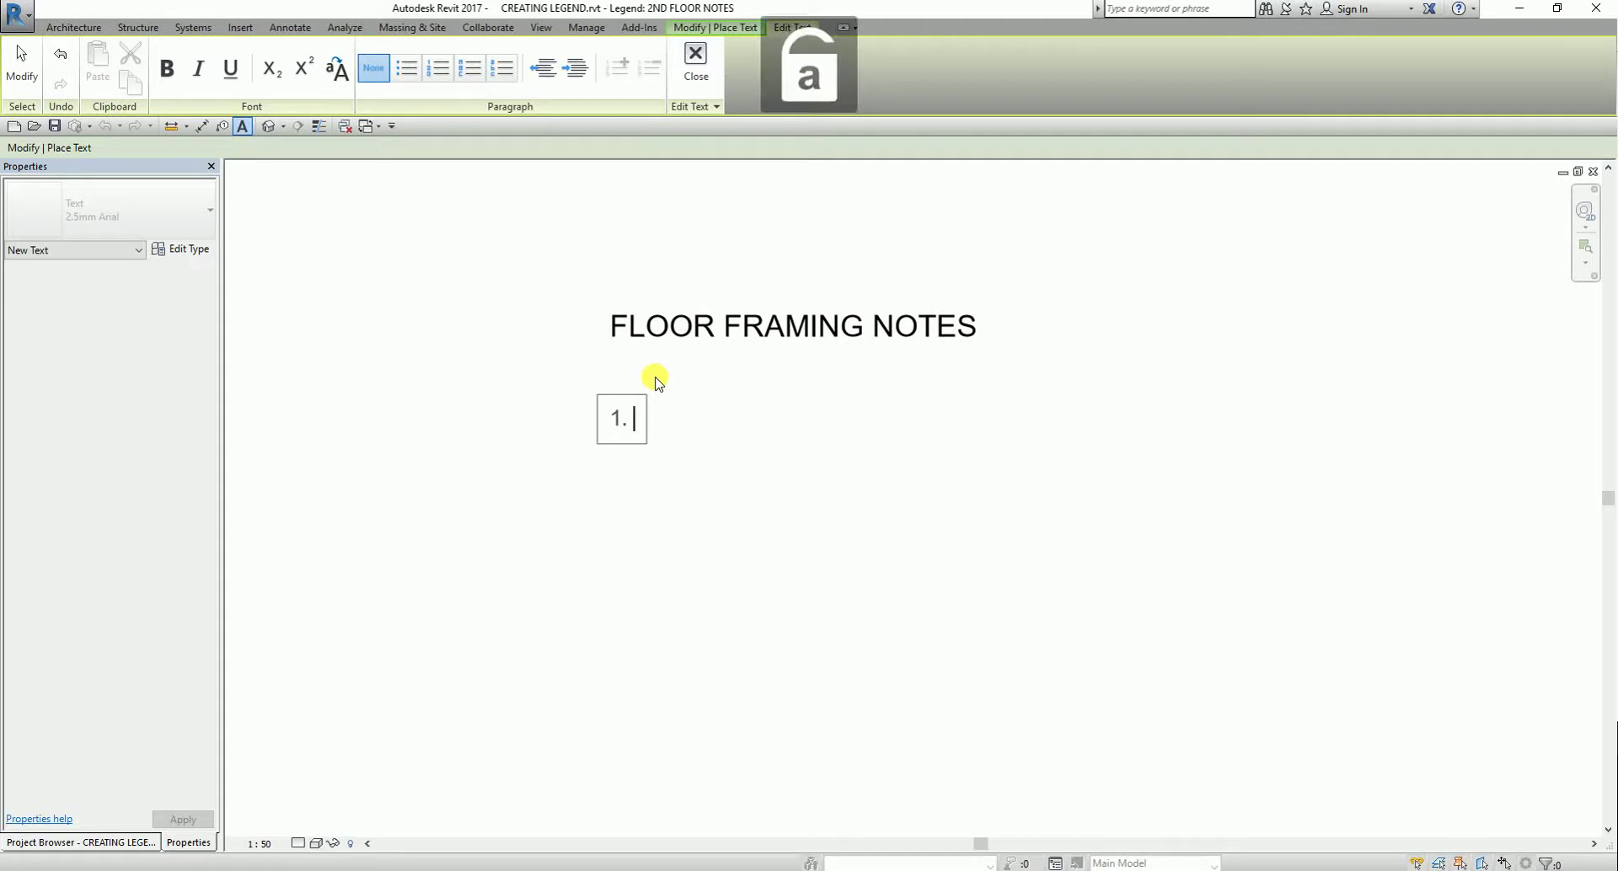
pyautogui.write('UNLEW')
pyautogui.press('BackSpace')
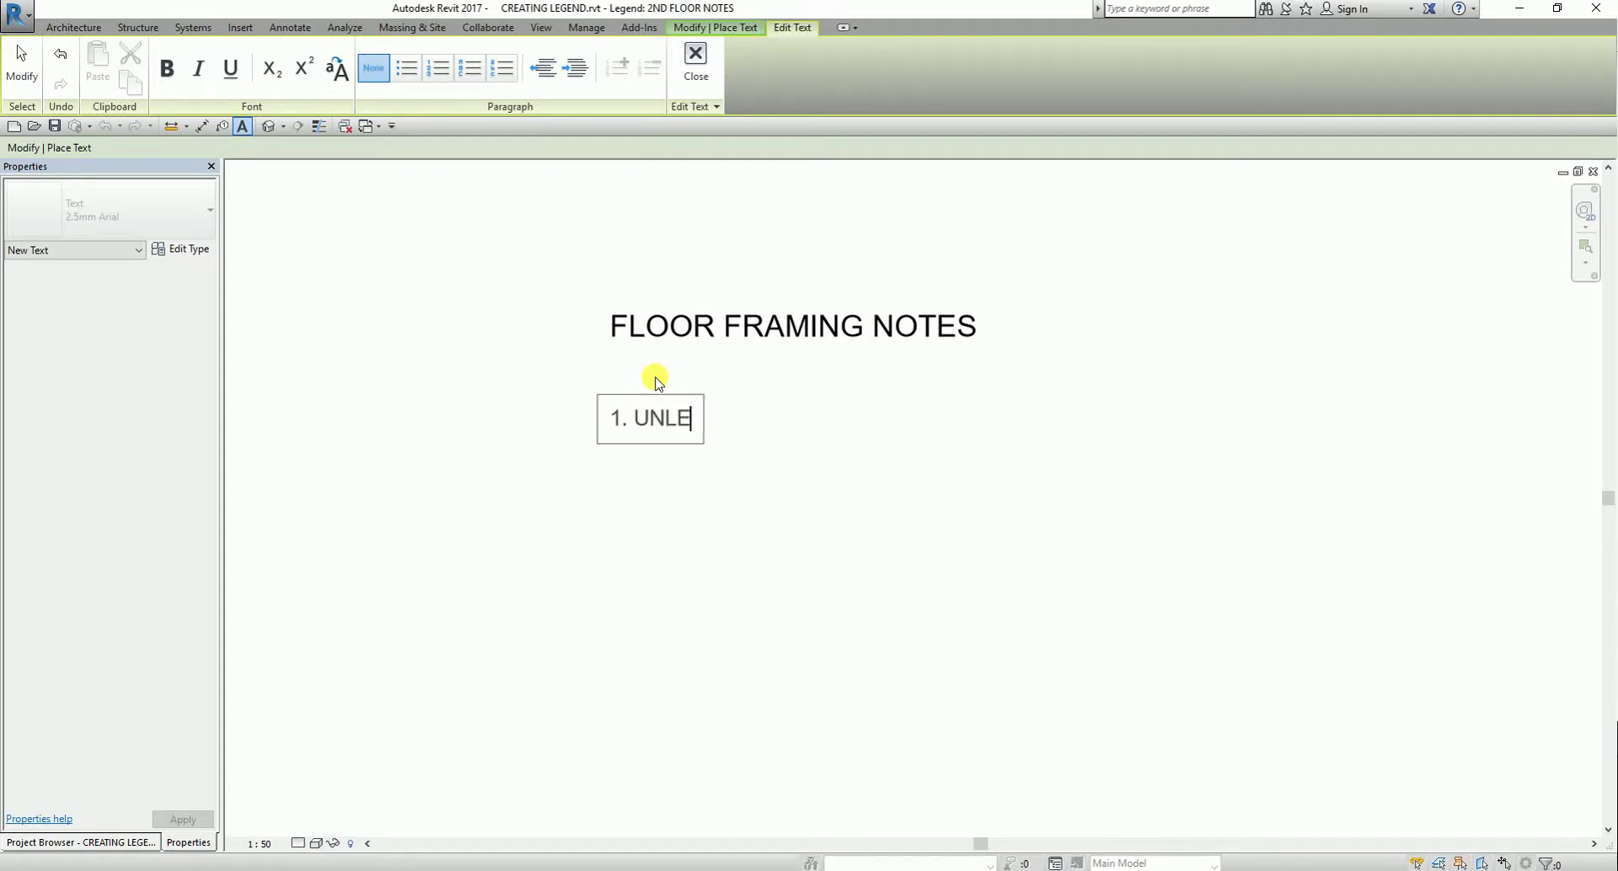
pyautogui.write('SS OTHERWISE ')
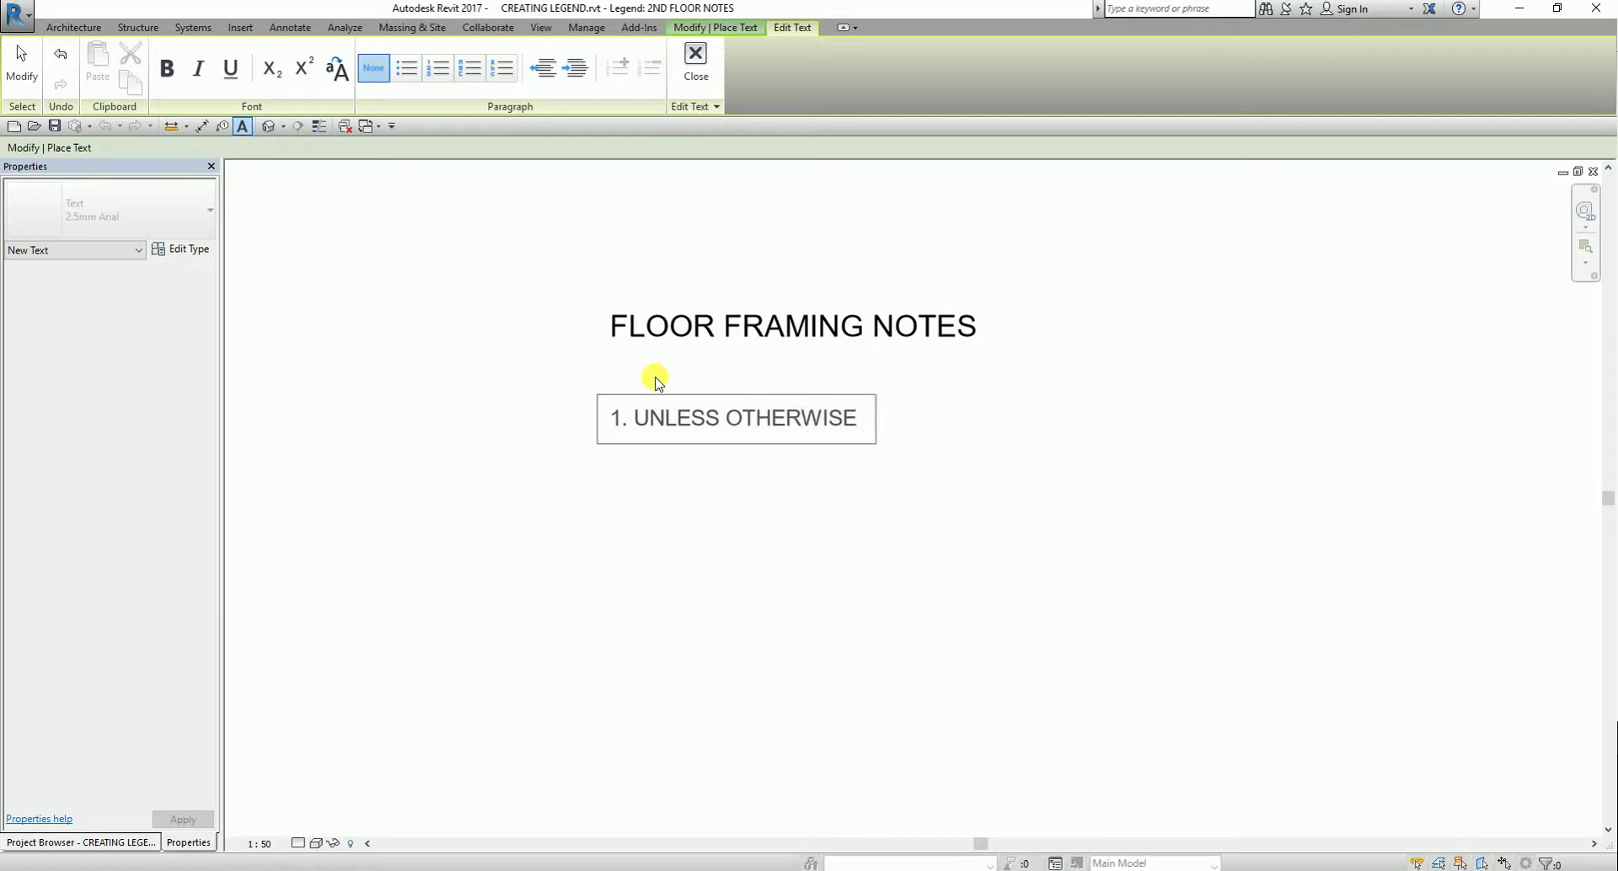
pyautogui.write('NOTED, ')
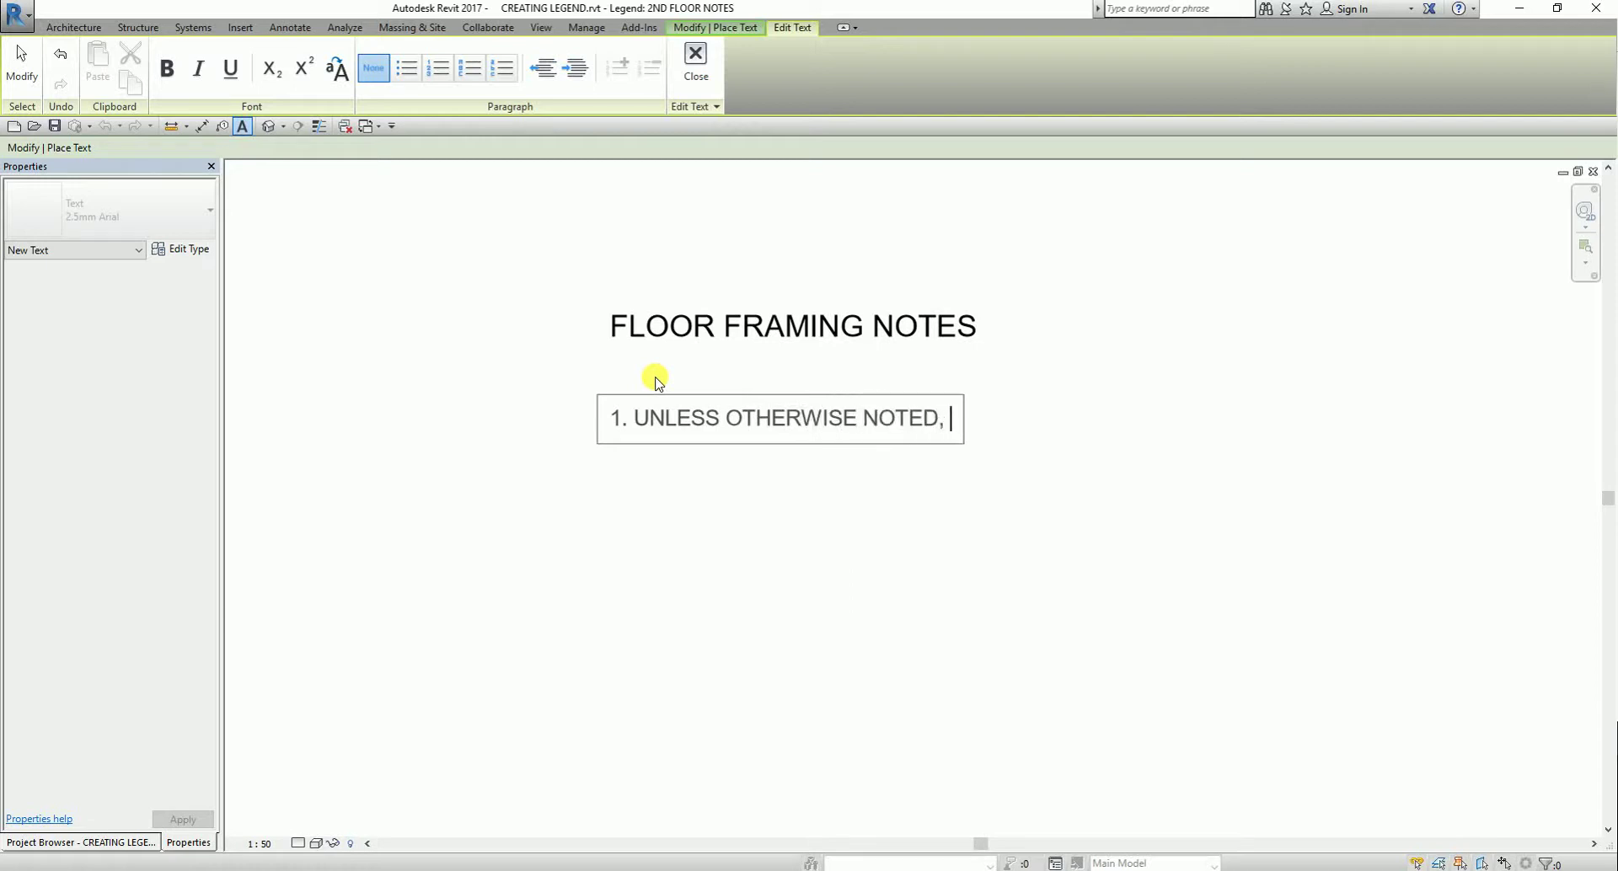
pyautogui.write('EQUALLY ')
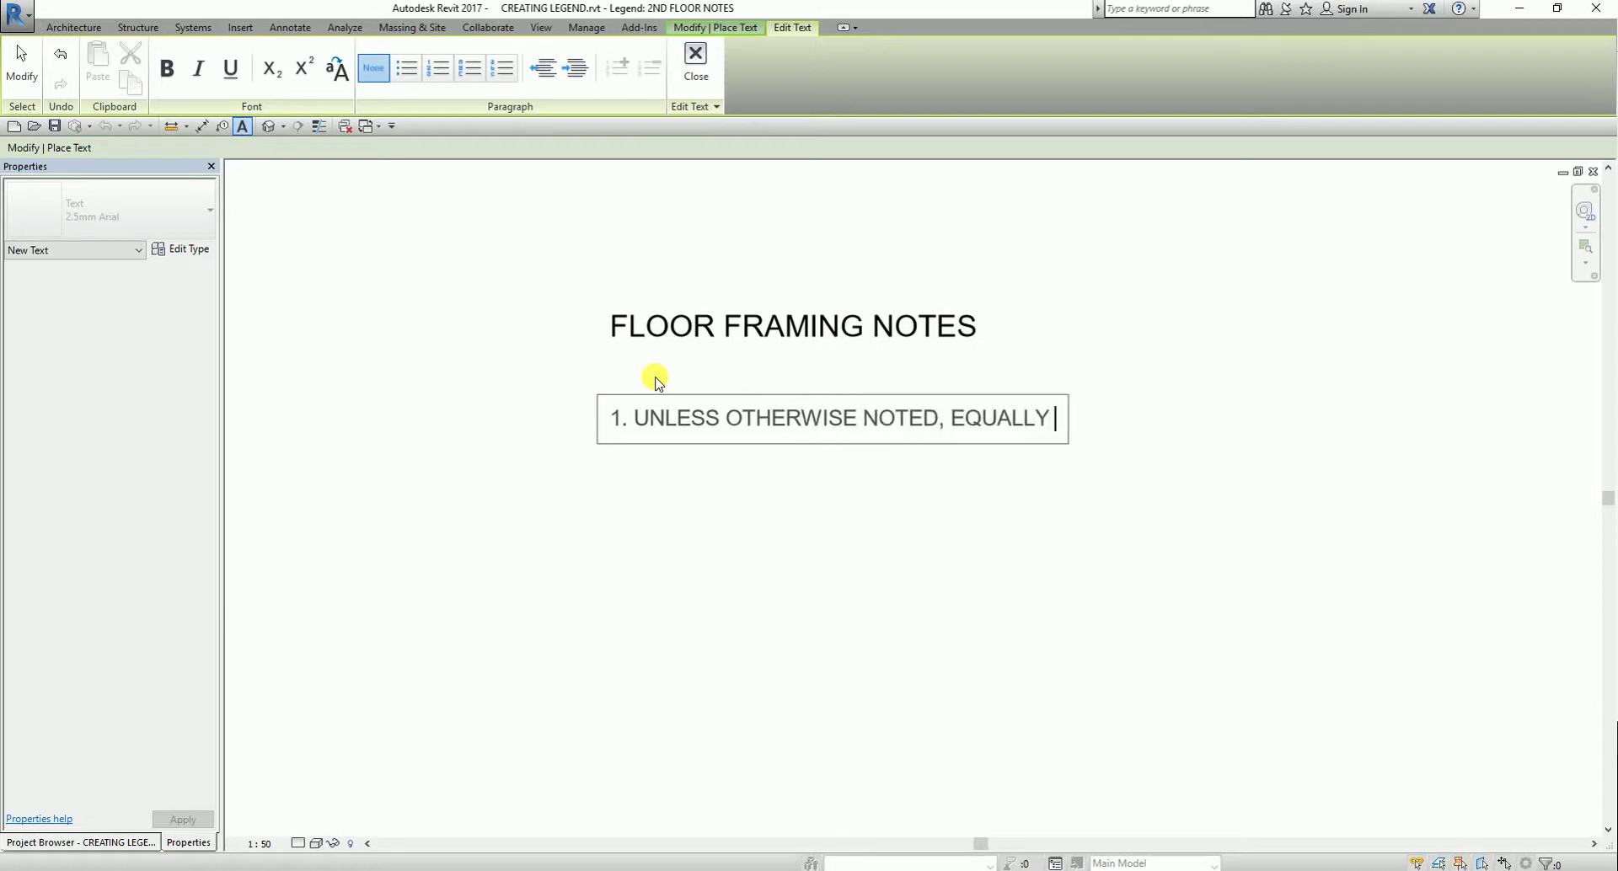
pyautogui.write('SPACE')
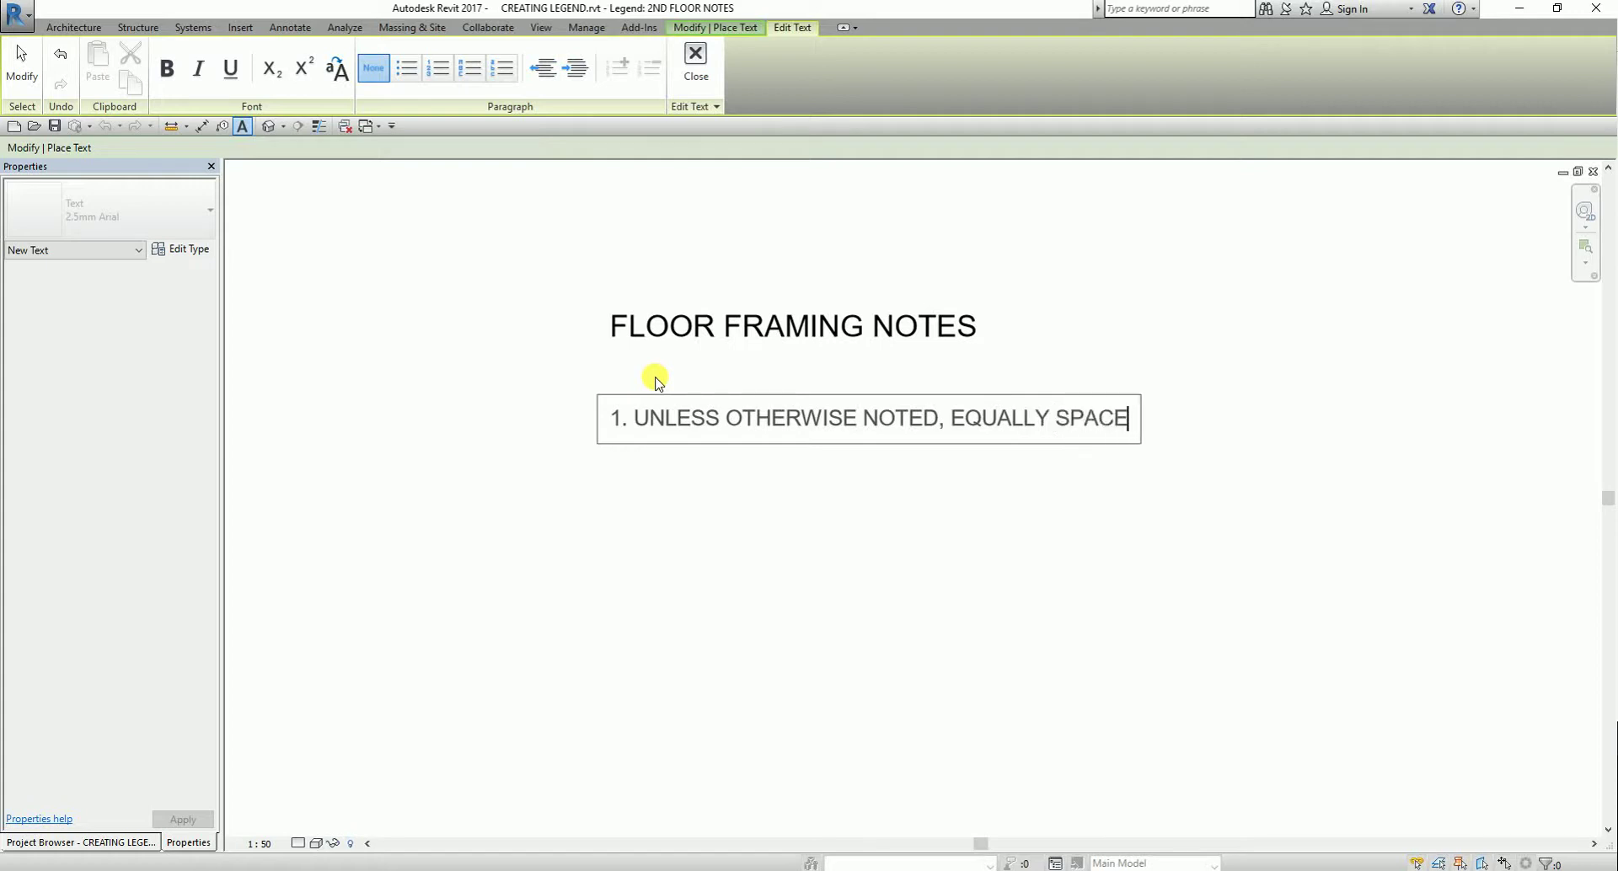
pyautogui.write(' BEAMS')
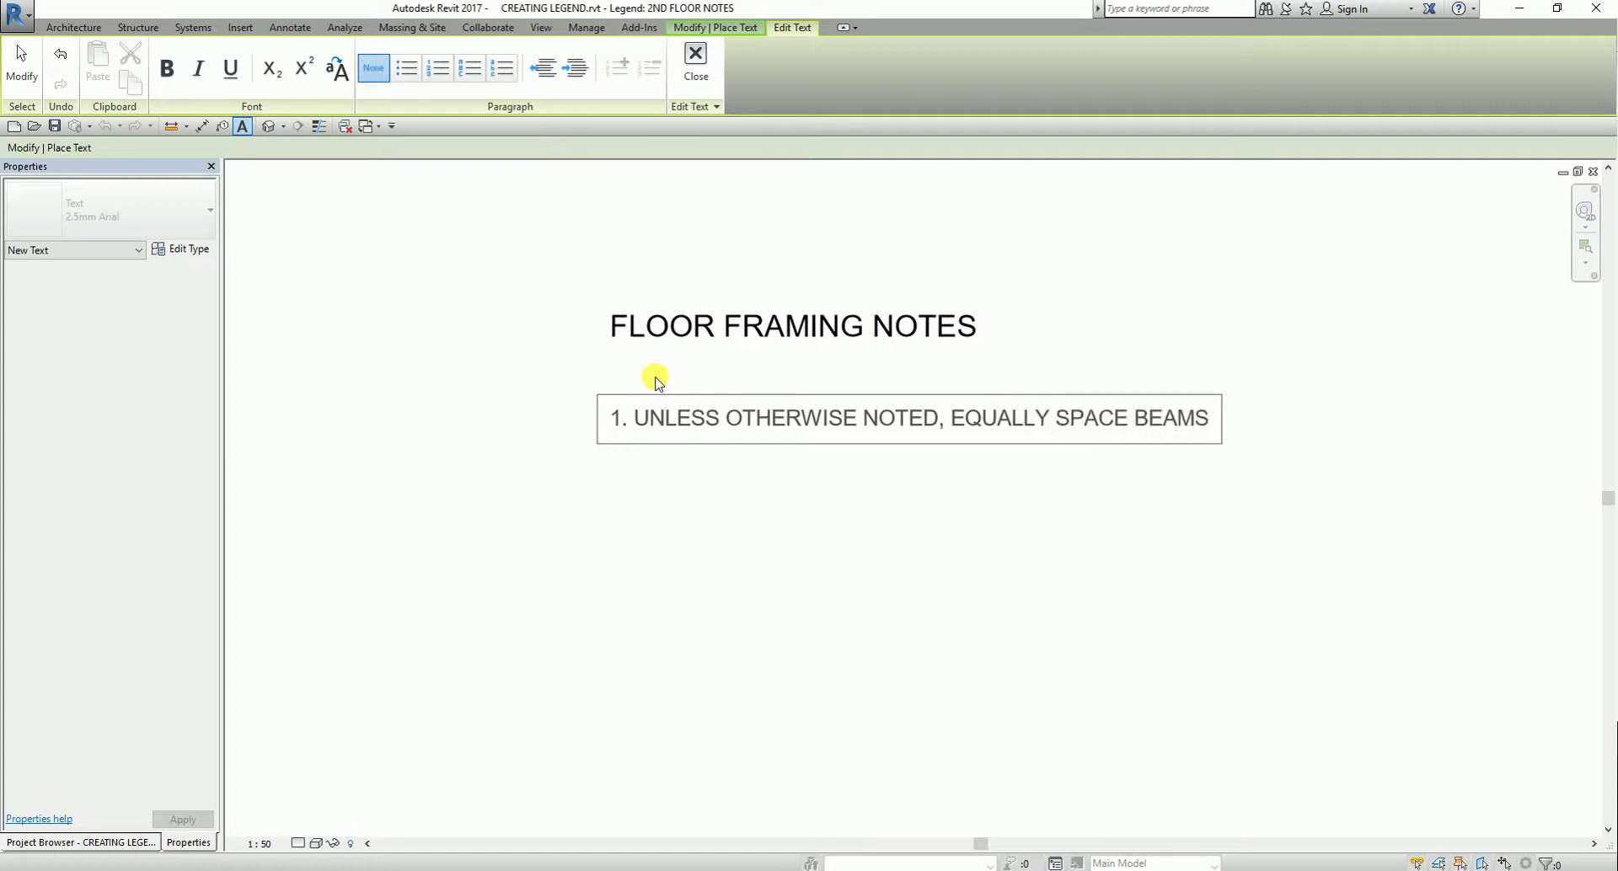
pyautogui.write('.')
# Step: Add a second item to the note, separated by a blank line, reading "2. T.O.S. INDICATES TOP OF STEEL."
pyautogui.press('Return')
pyautogui.press('Return')
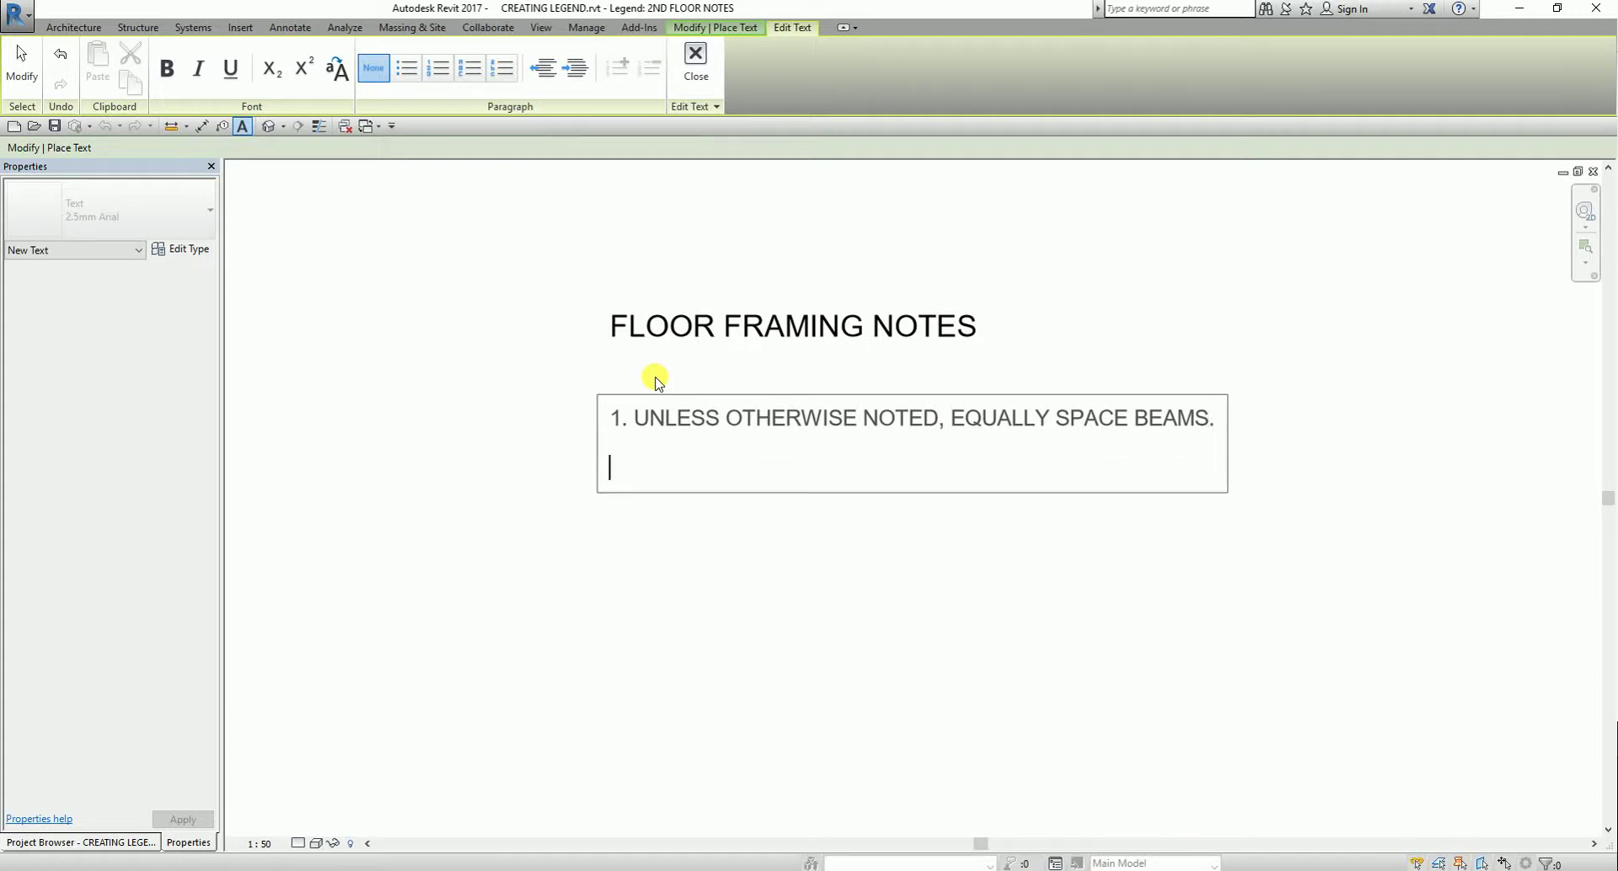
pyautogui.write('2. T.O.')
pyautogui.press('BackSpace')
pyautogui.write('S. INDICATES ')
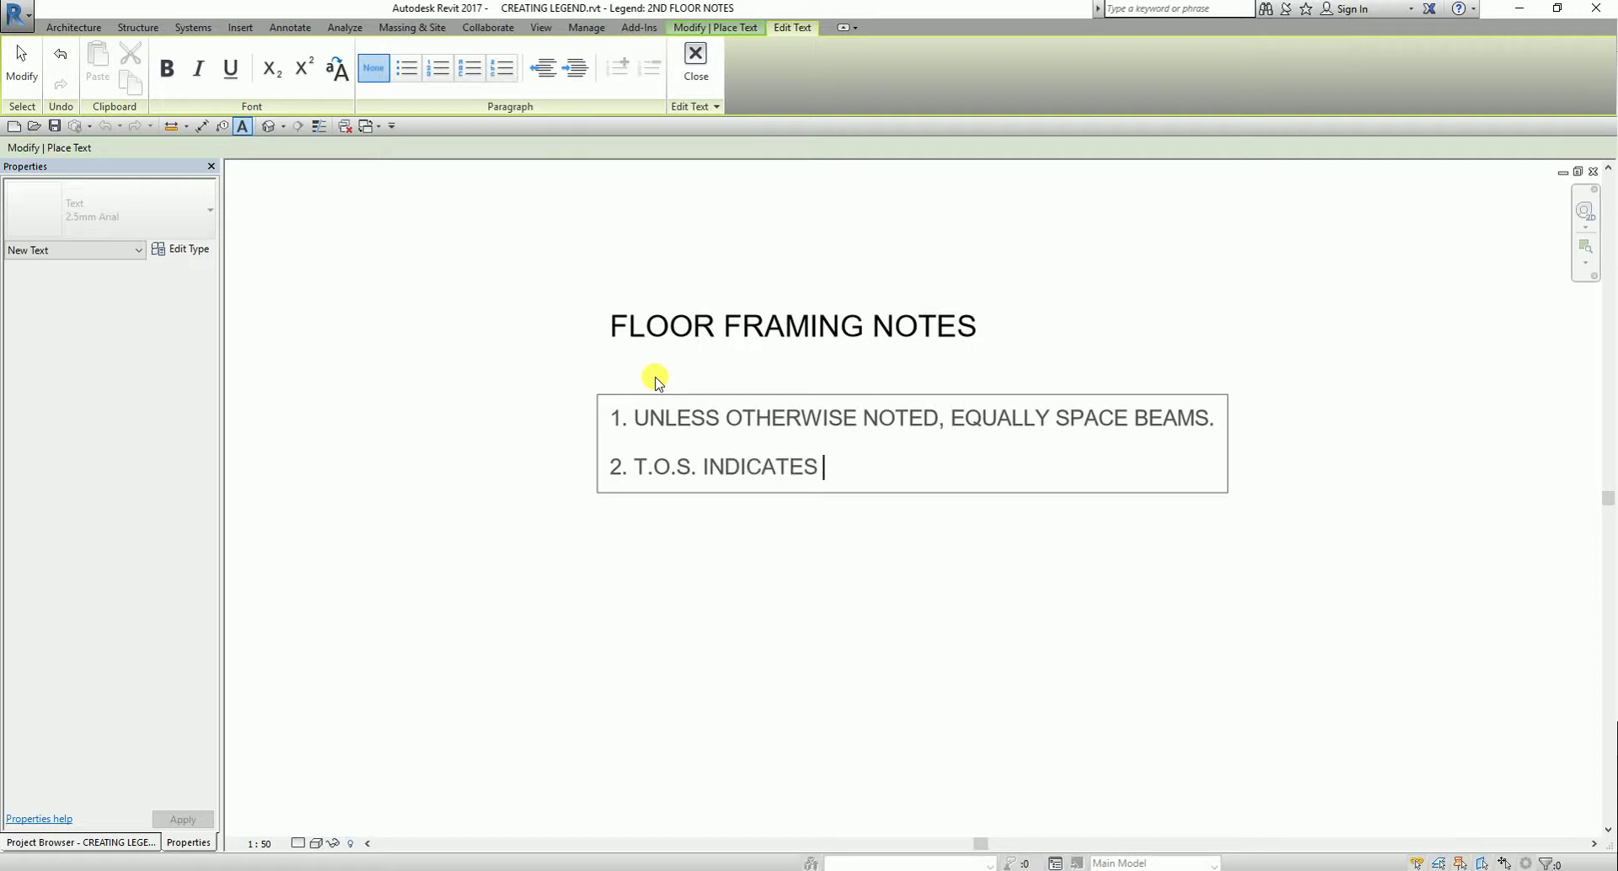
pyautogui.write('TOP OF STEEL.')
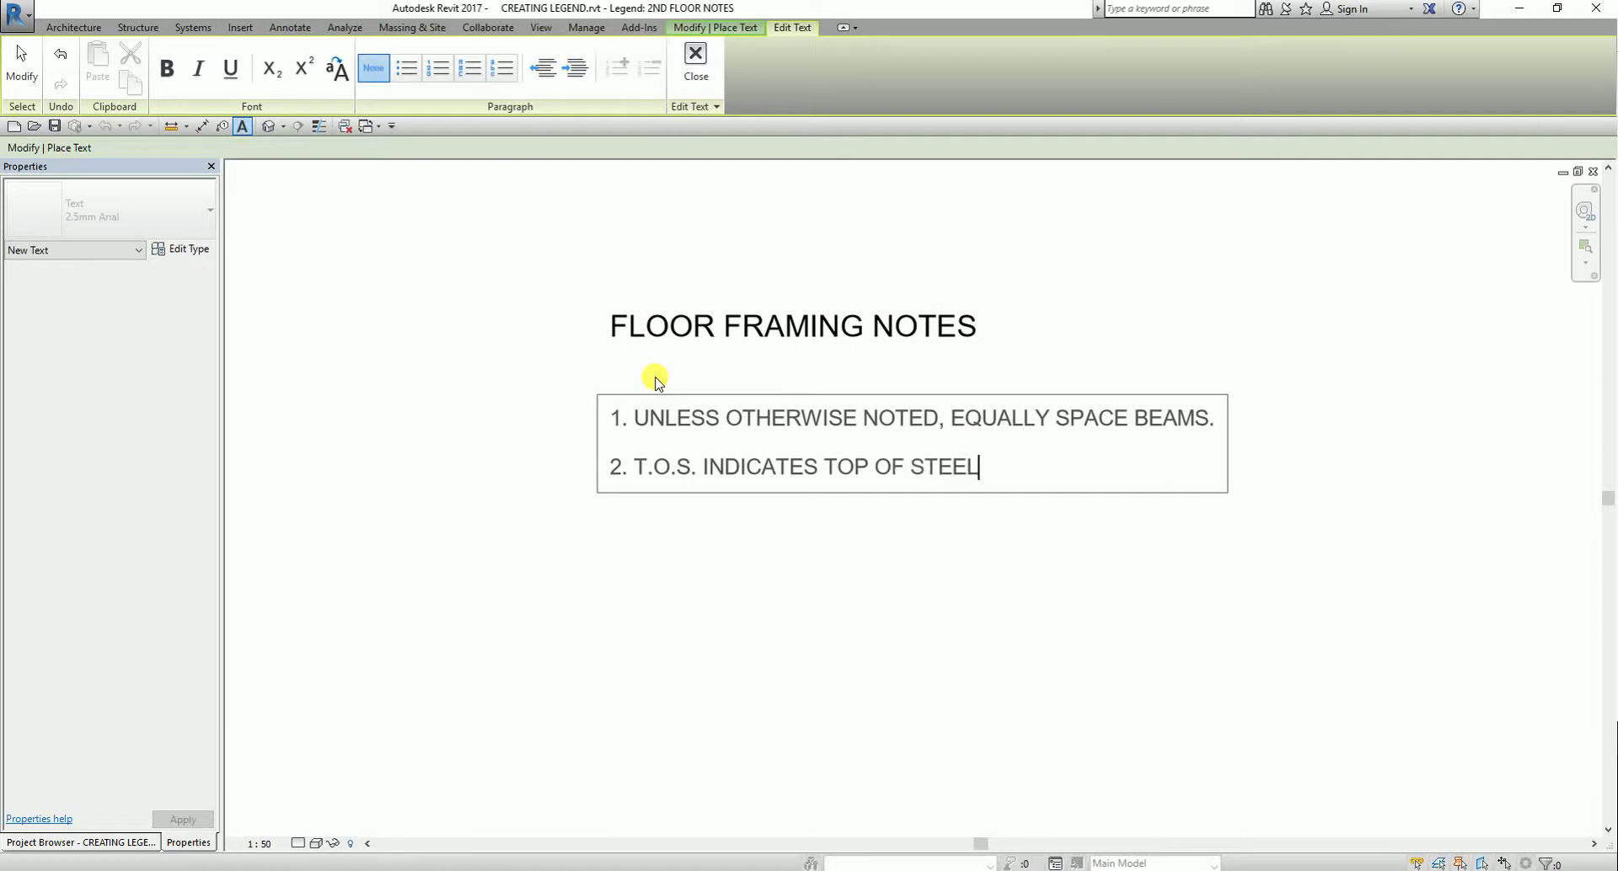